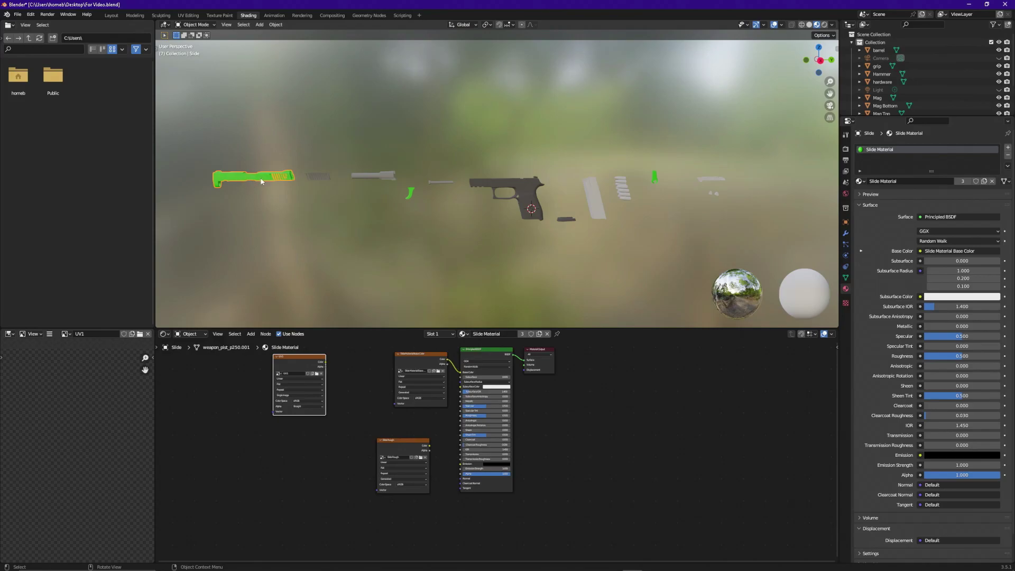
- Select Slide Indents and tune its Indent Material roughness from 0.850 to 0.818
left_click(316, 178)
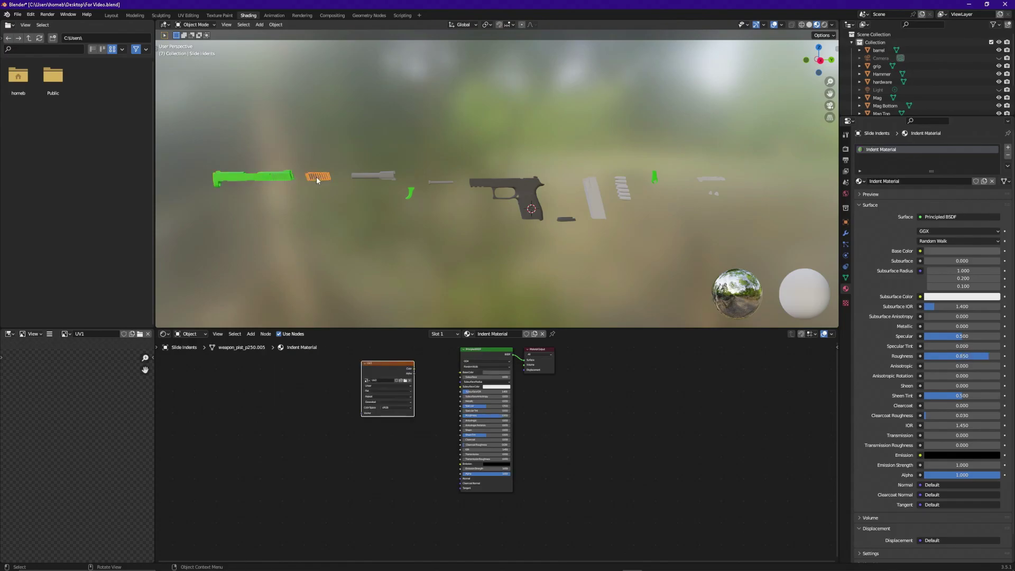
left_click_drag(505, 421, 487, 421)
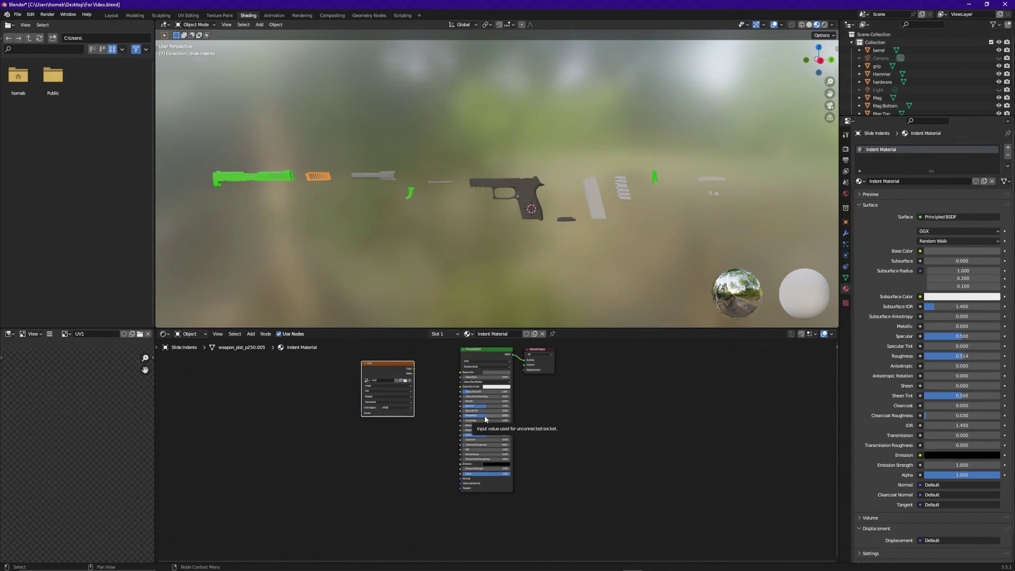
mouse_move(485, 418)
left_mouse_down()
mouse_move(510, 418)
mouse_move(467, 418)
mouse_move(505, 418)
left_mouse_up()
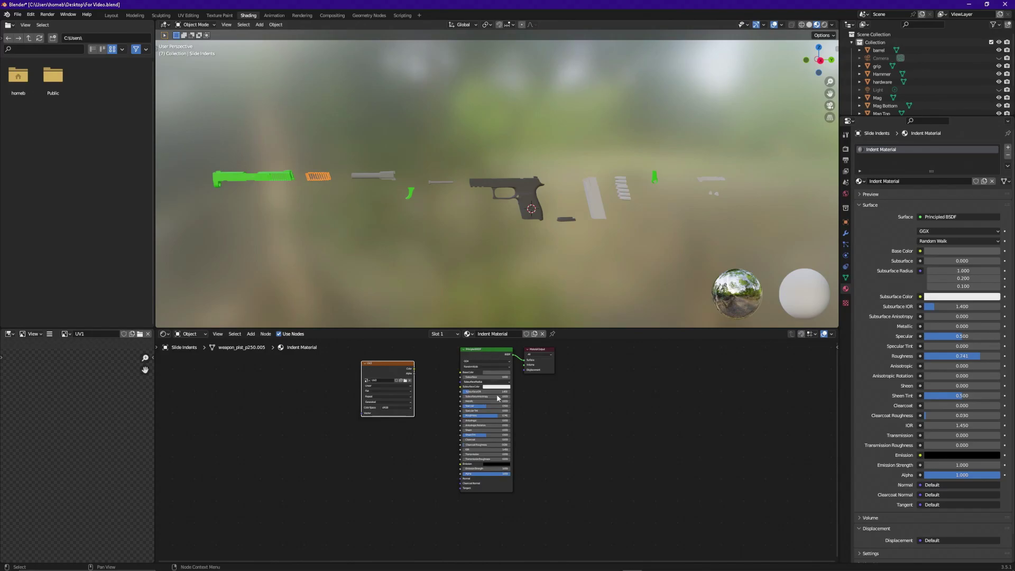
left_click_drag(496, 417, 506, 418)
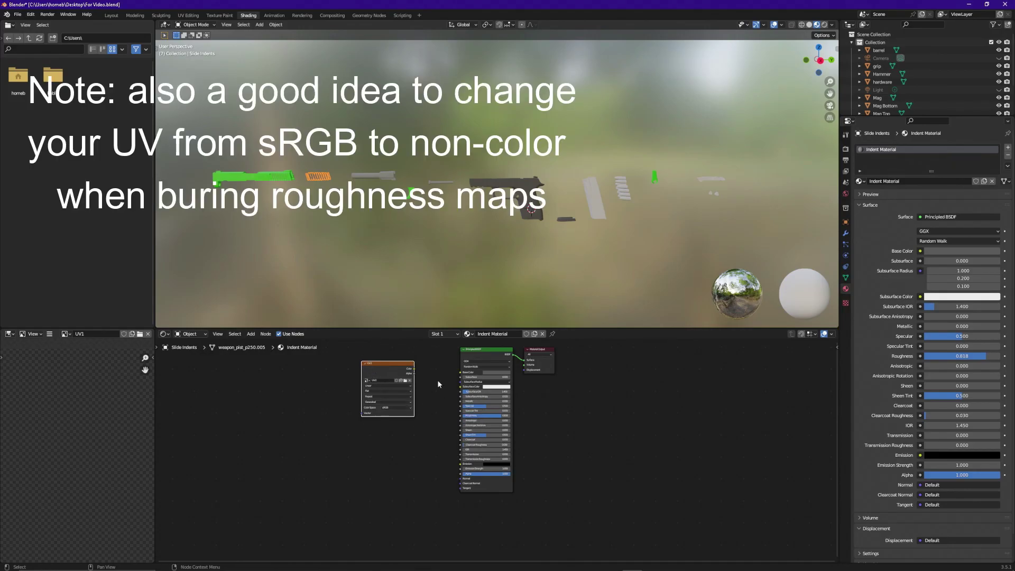
- Bake the slide indents' roughness map in the UV Editing workspace
left_click(189, 16)
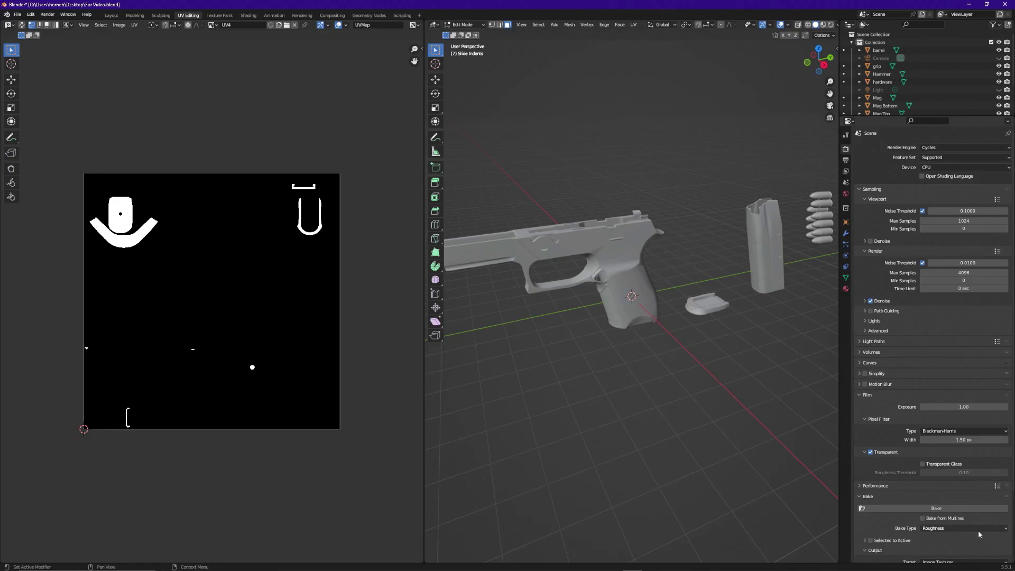
left_click(938, 508)
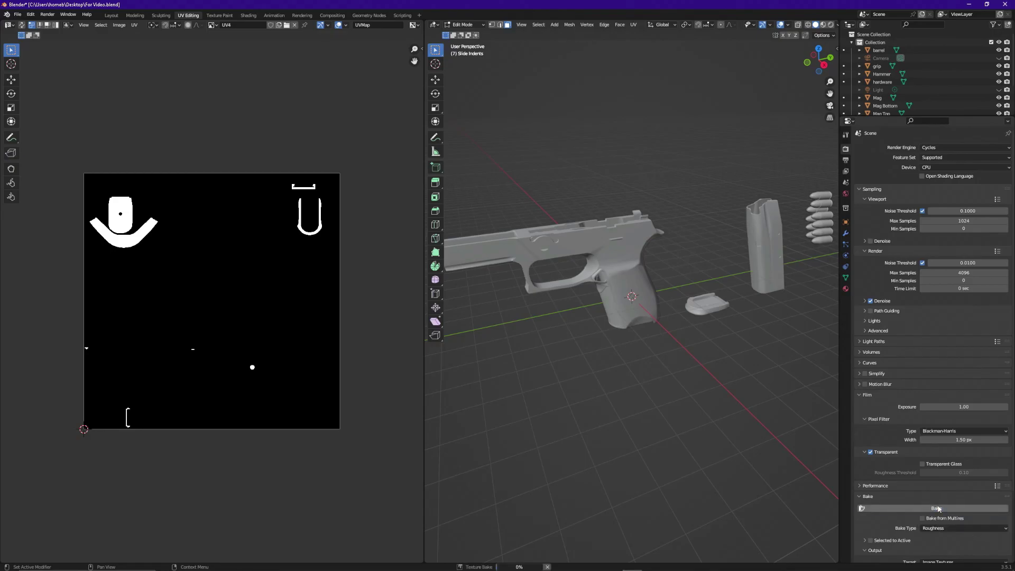
scroll(939, 509, "down", 4)
left_click(941, 425)
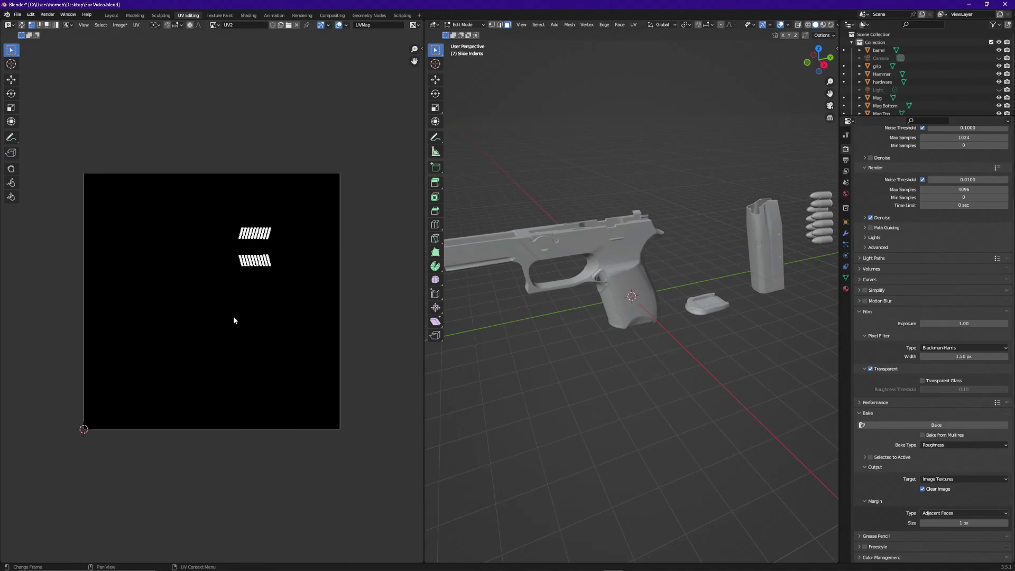
- Save the baked image as Indents Rough.png in the Roughness folder
key("shift+alt+s")
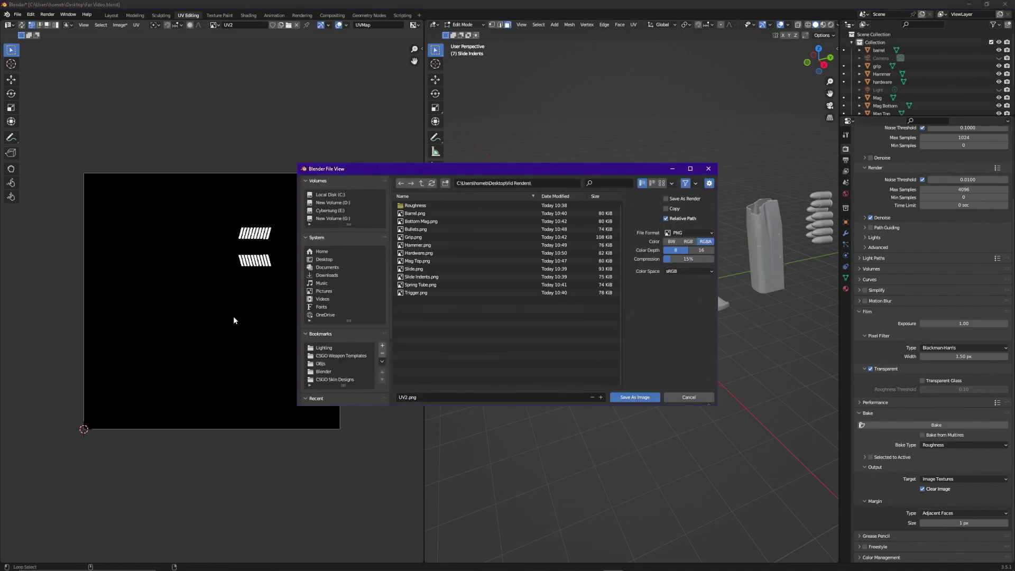
left_click(425, 399)
type("Ind")
type("s 2")
key("Return")
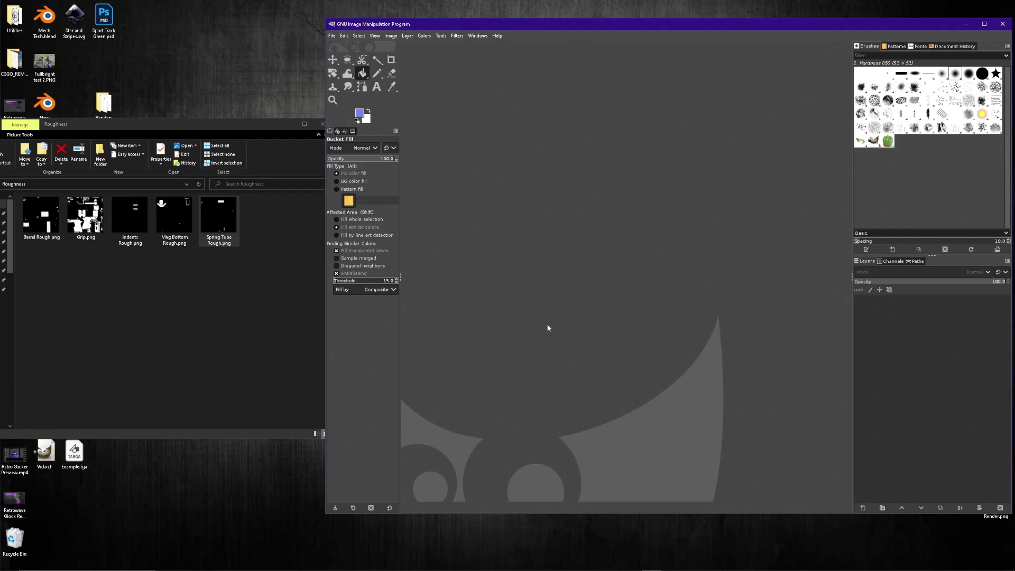
- Open the roughness PNGs as layers and set Spring Tube Rough and Mag Bottom Rough to Difference
double_click(89, 216)
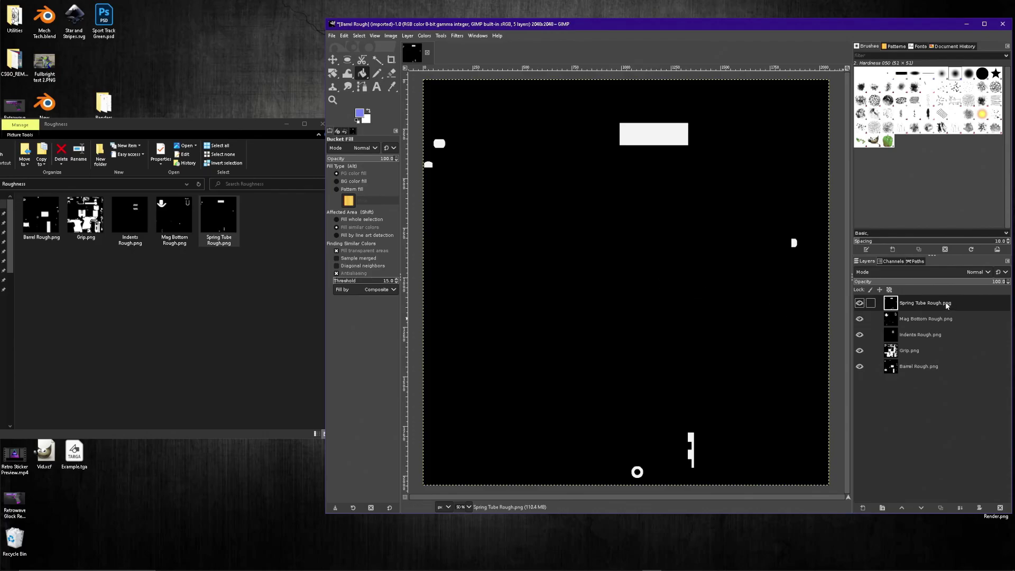
left_click(988, 274)
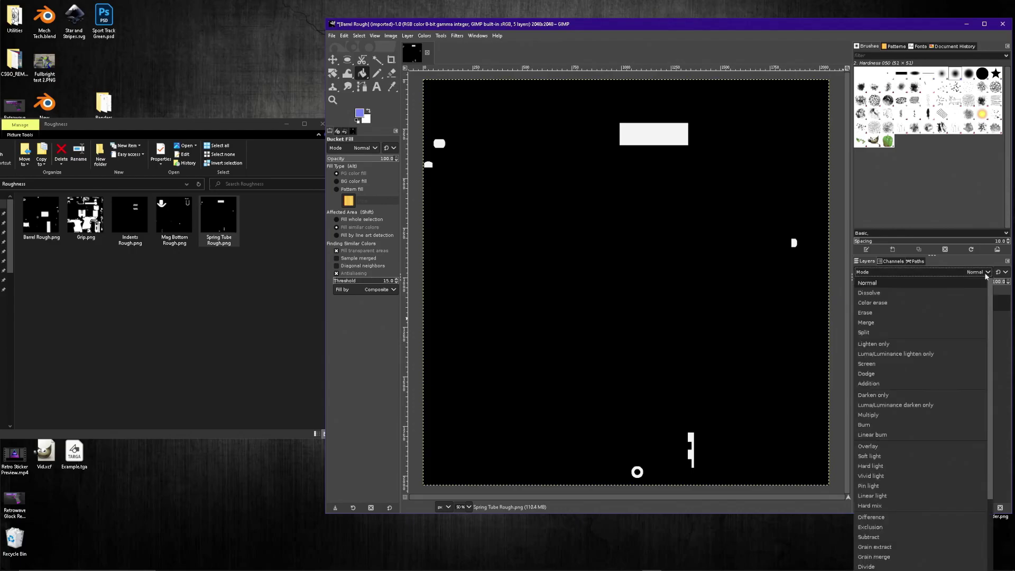
left_click(882, 518)
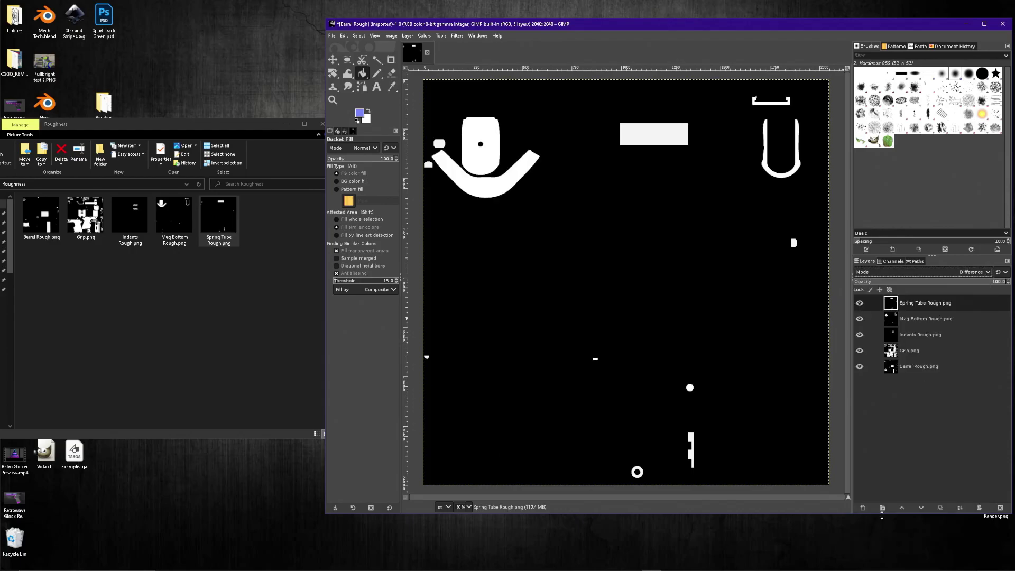
left_click(930, 320)
left_click(987, 272)
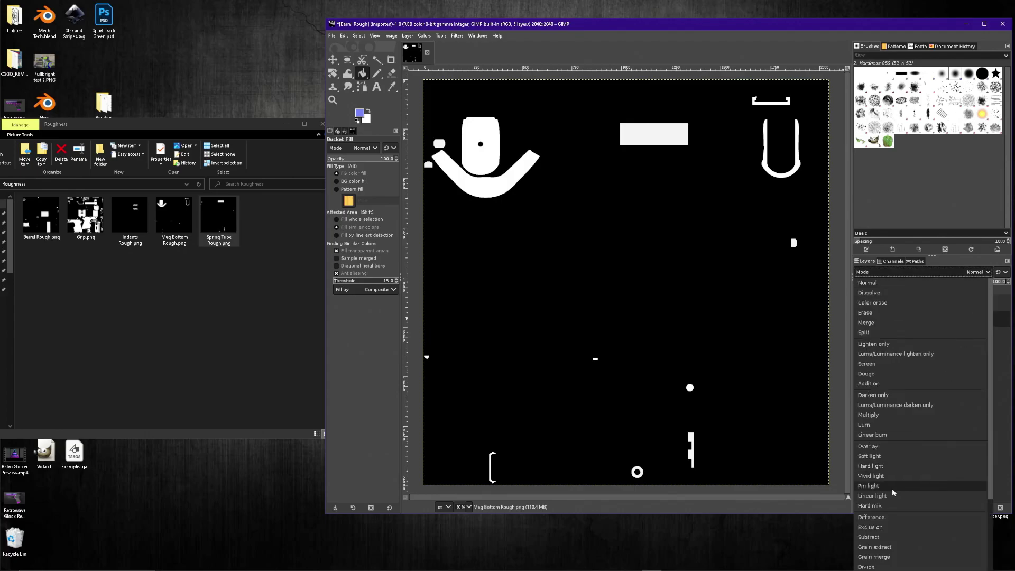
left_click(886, 519)
- Set the Indents Rough and Grip layers to Difference blend mode
left_click(920, 335)
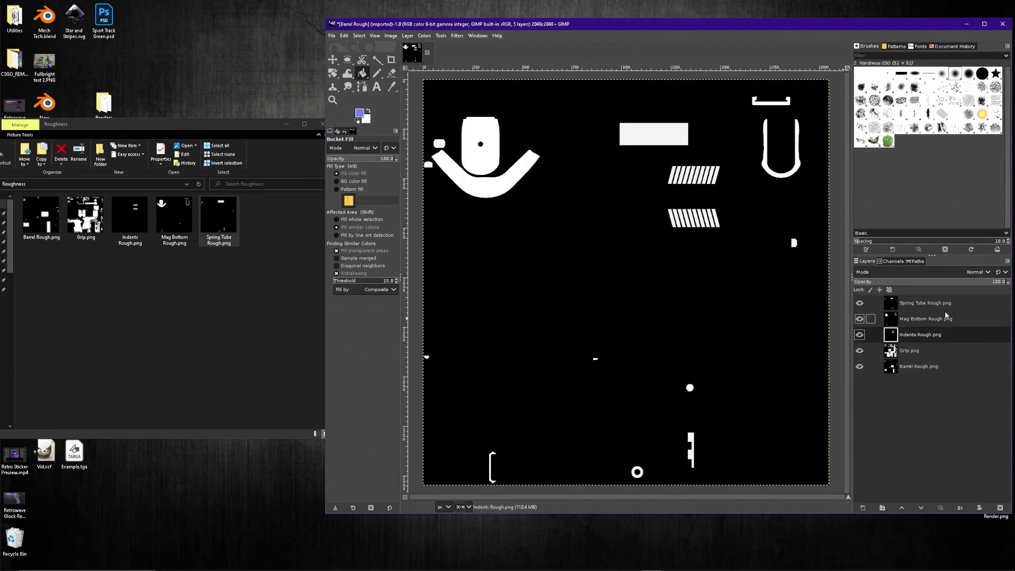
left_click(987, 272)
left_click(886, 519)
left_click(909, 351)
left_click(987, 272)
left_click(886, 520)
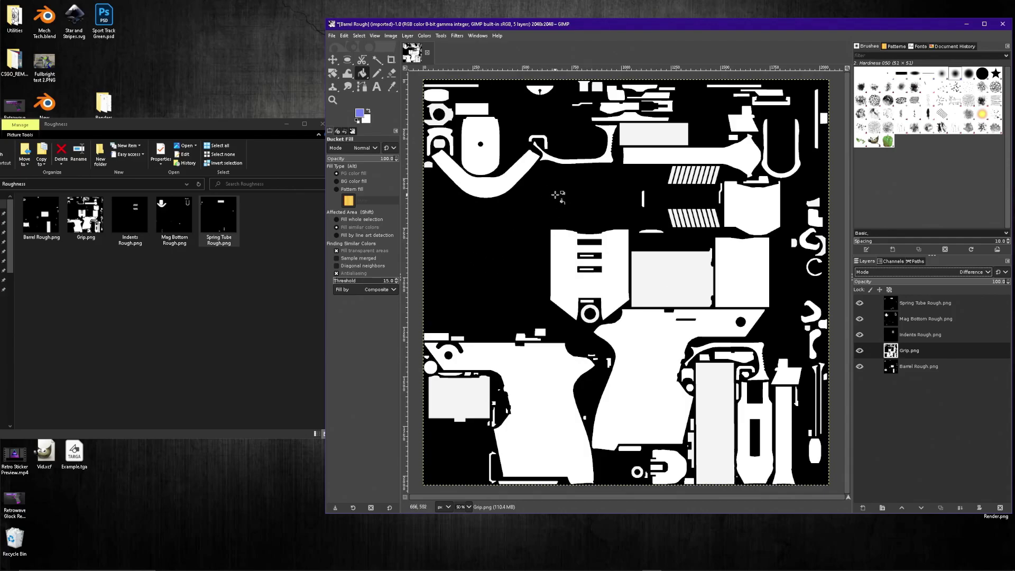
- Export the combined roughness map to the Desktop as Example_rough.tga, then close the file explorer
left_click(332, 36)
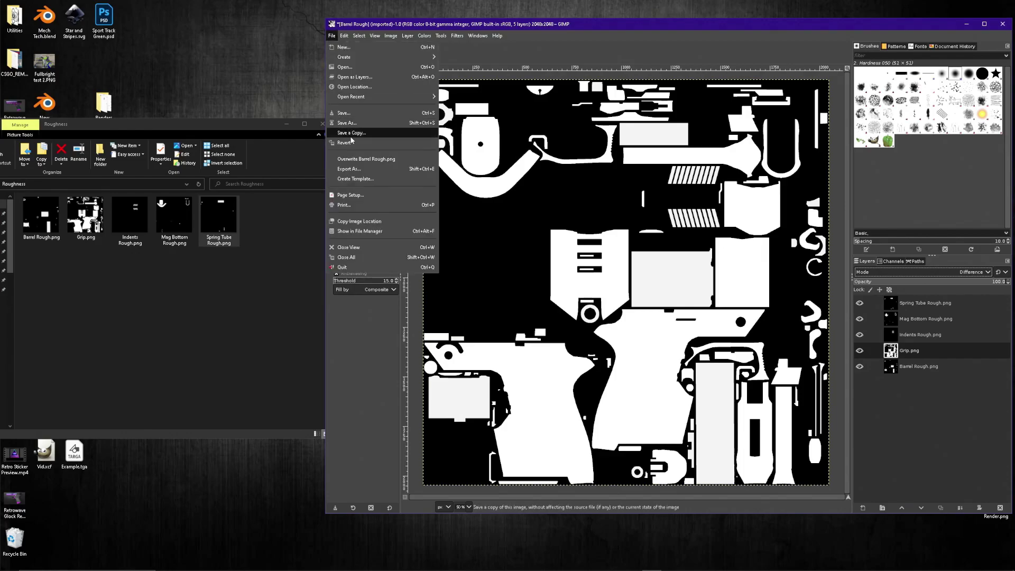
left_click(354, 169)
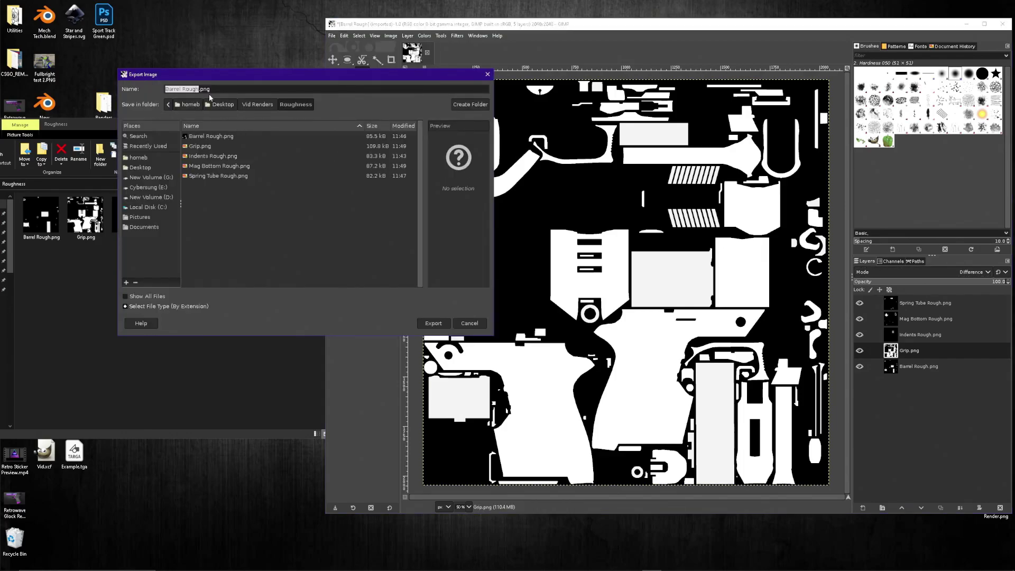
type("Example_")
left_click(138, 169)
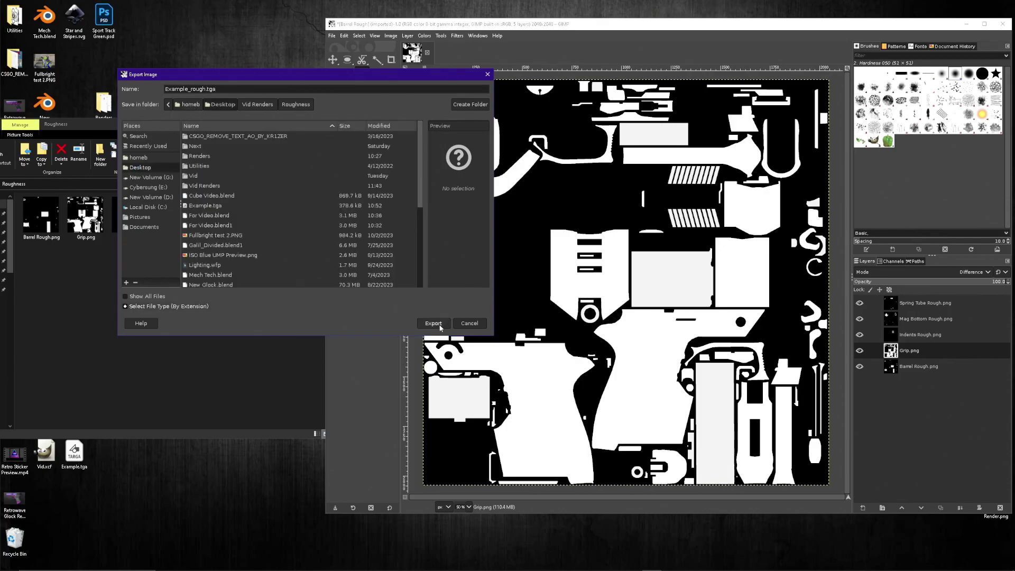
key("Return")
left_click(513, 318)
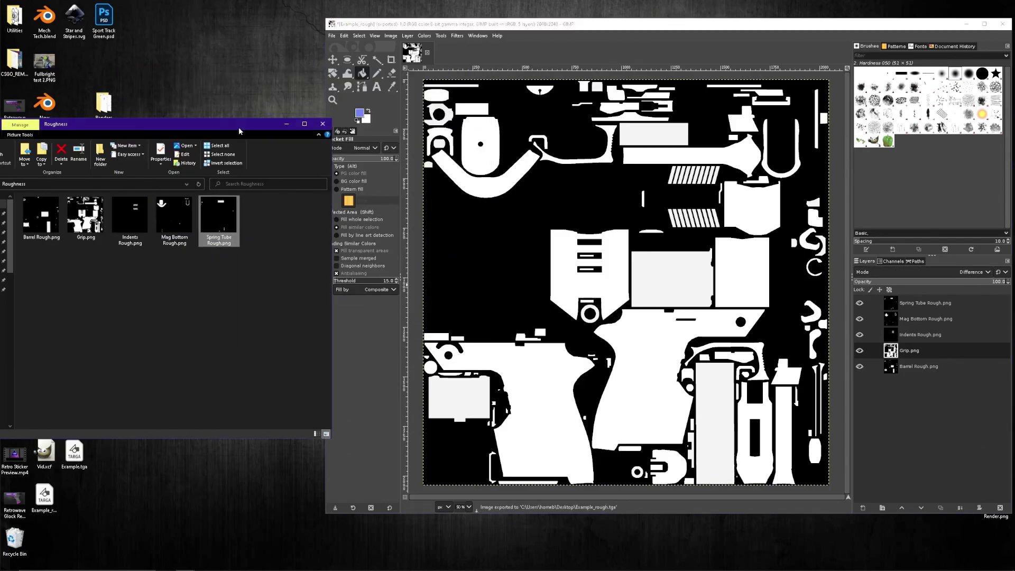
left_click(326, 122)
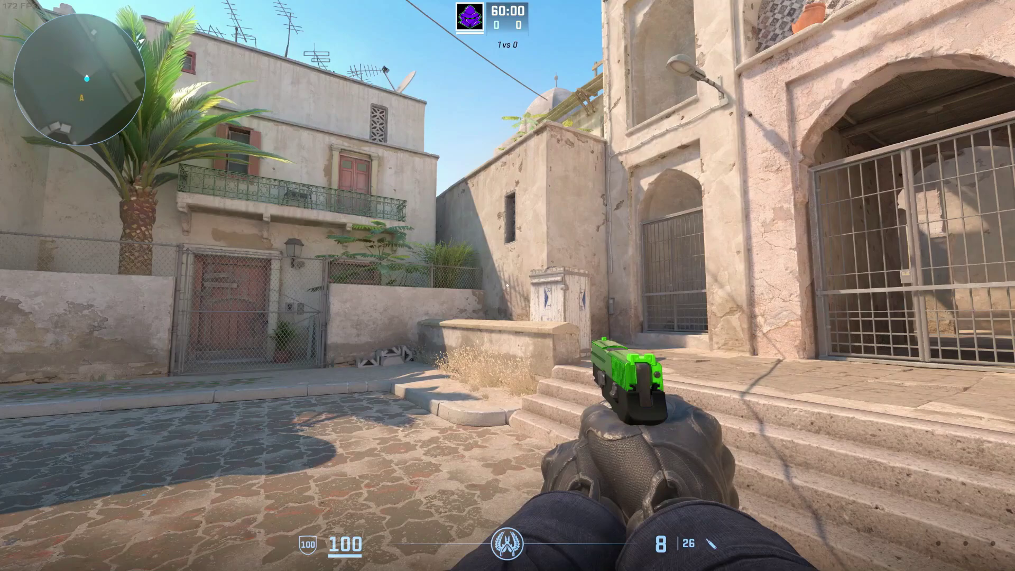
- Run mat_fullbright 10 in VConsole2 to preview the skin fullbright
key("grave")
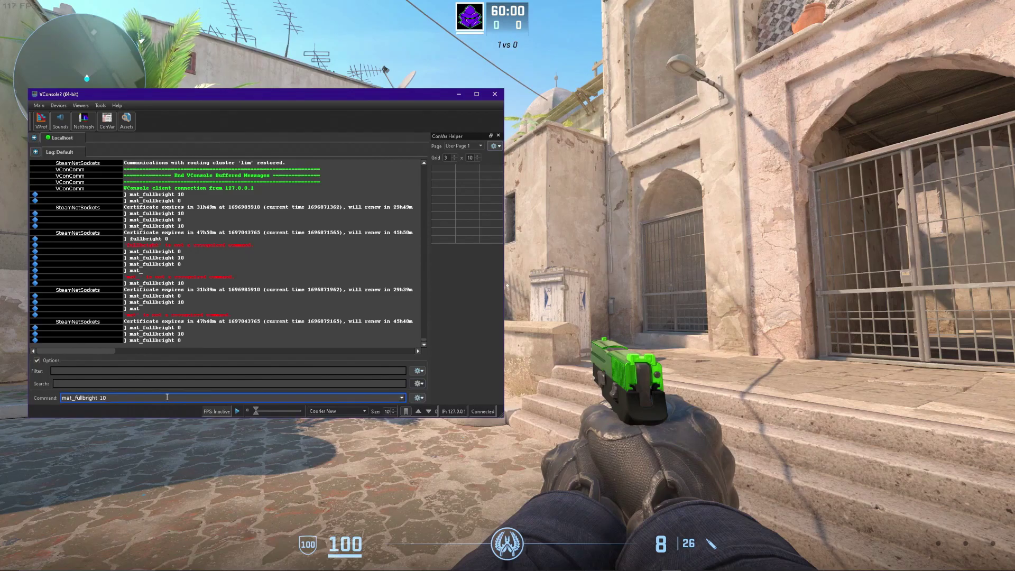
key("Return")
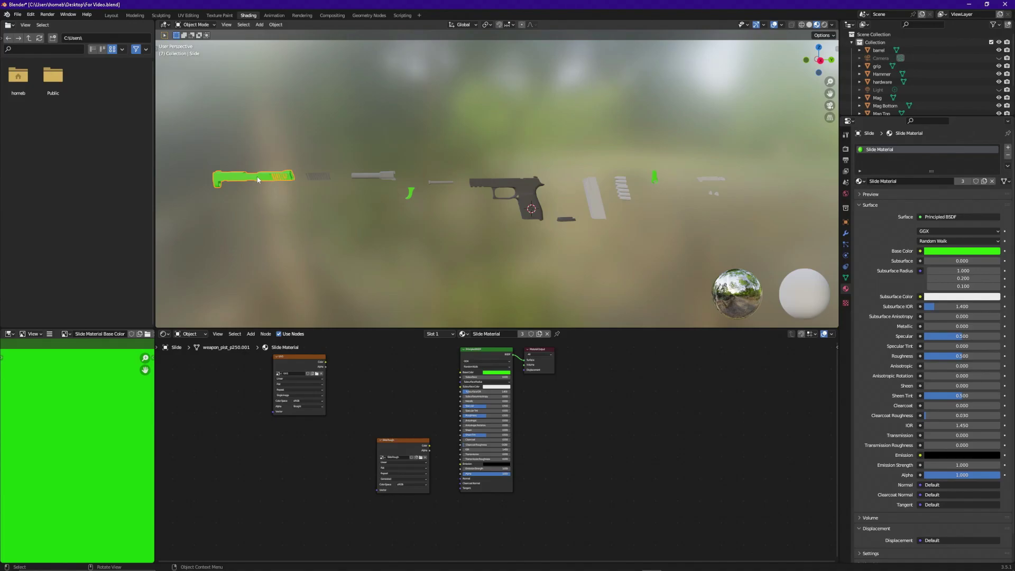
- Adjust the slide's green Base Color brightness, then minimize Blender to reach Photoshop
left_click(506, 376)
mouse_move(521, 317)
left_mouse_down()
mouse_move(521, 335)
mouse_move(520, 318)
left_mouse_up()
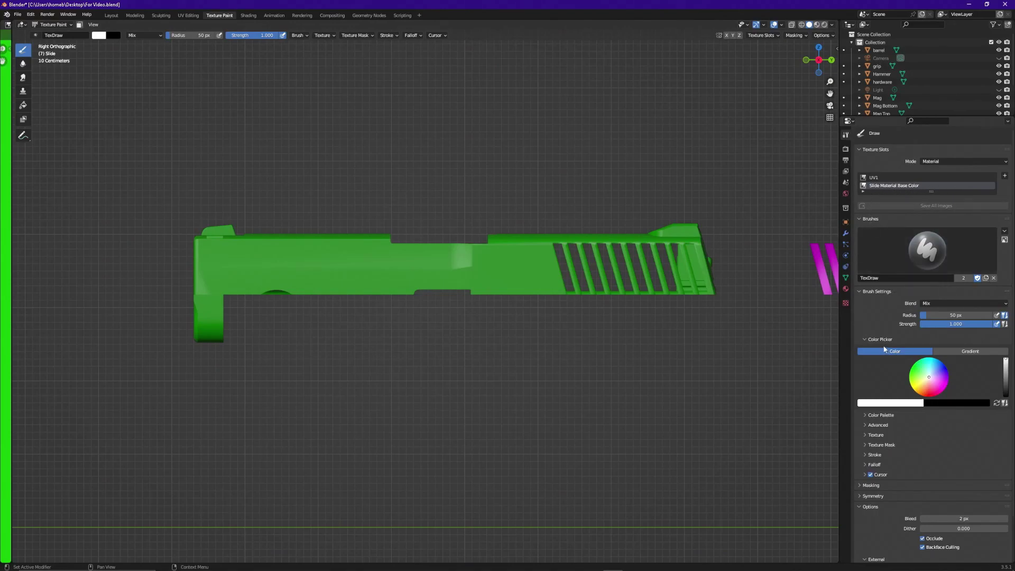
scroll(883, 348, "down", 2)
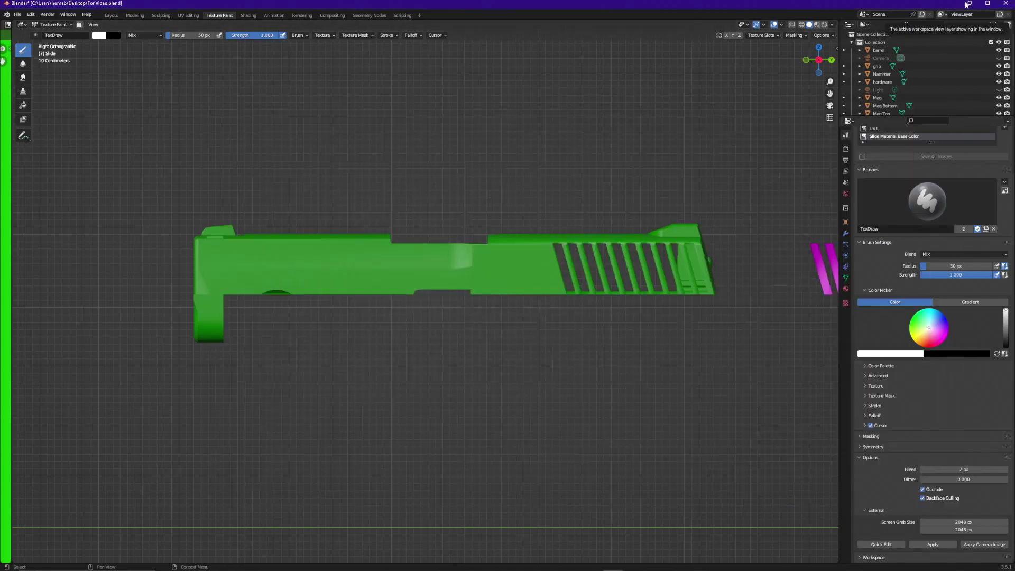
left_click(966, 4)
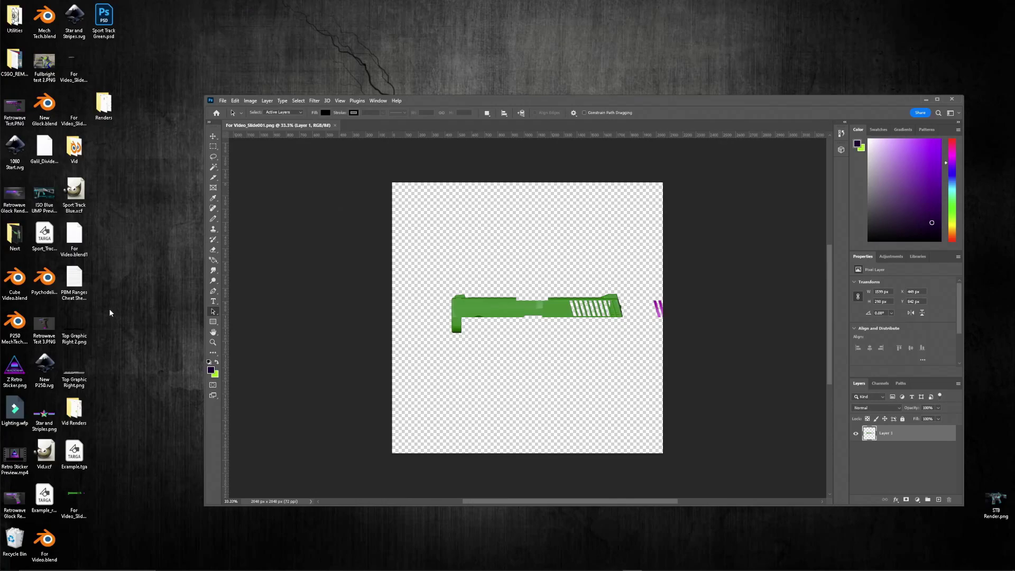
- Place the two top stripe graphics from the desktop onto the slide texture
left_click_drag(109, 308, 60, 389)
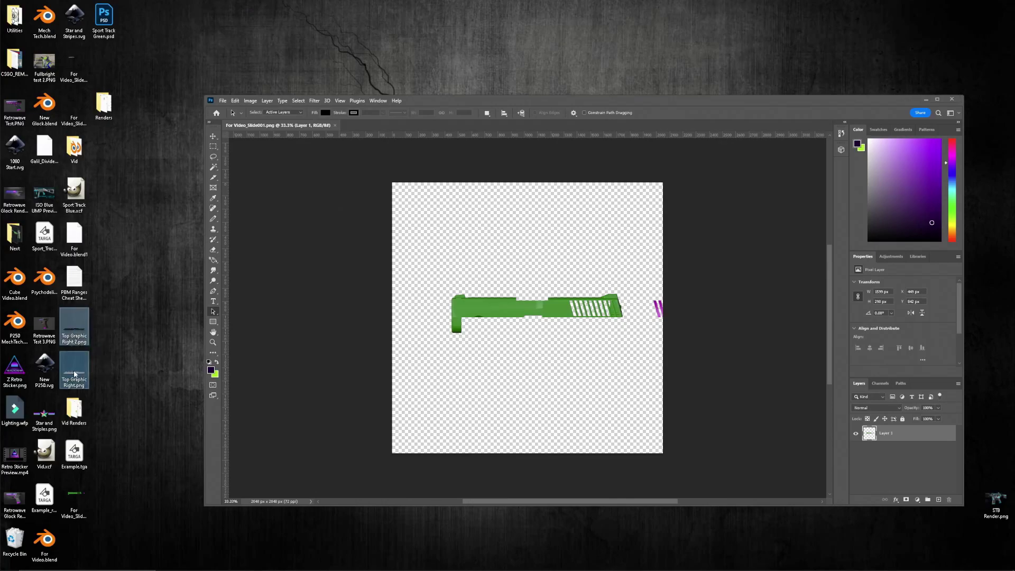
left_click_drag(74, 374, 535, 363)
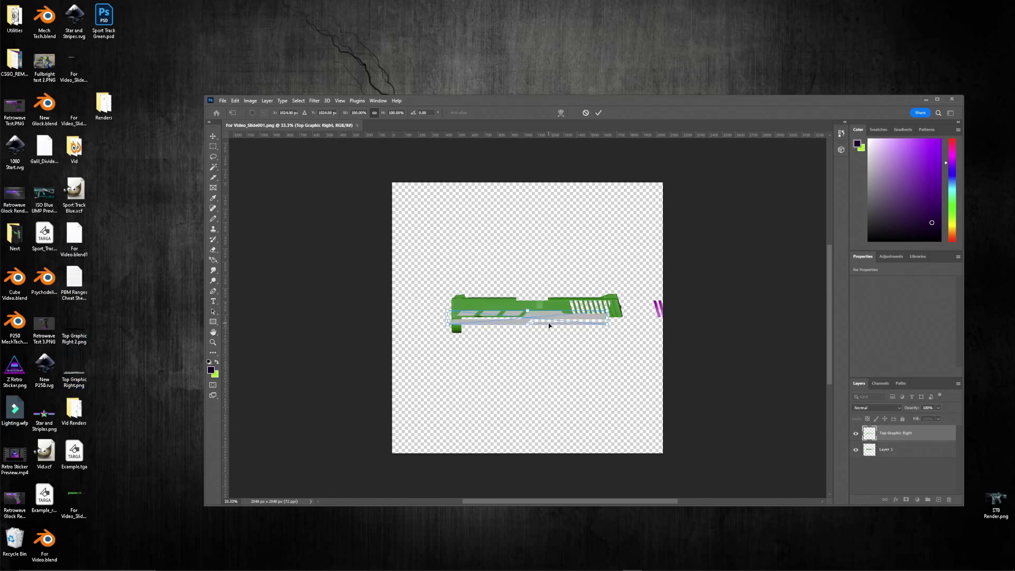
key("Return")
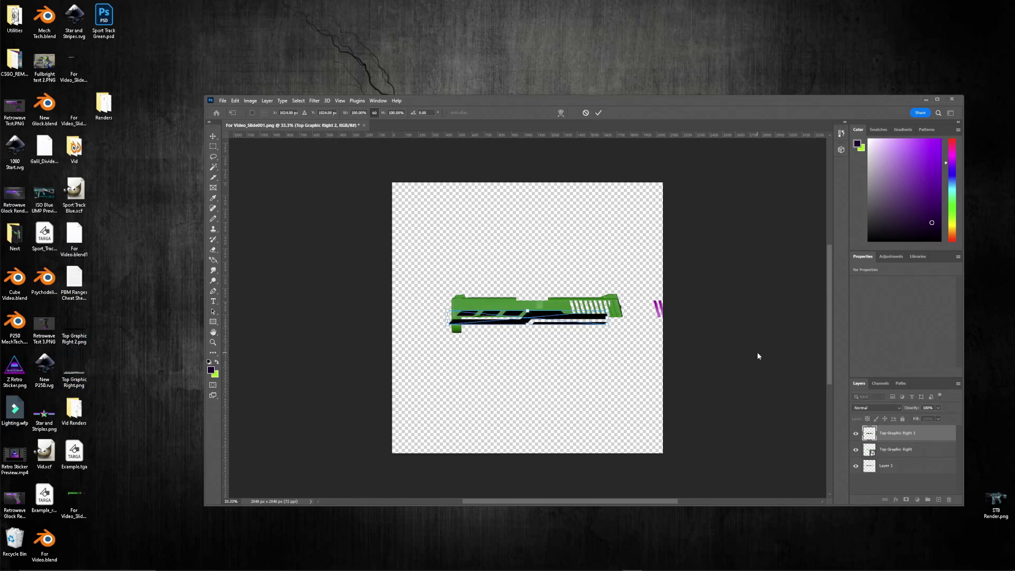
key("Return")
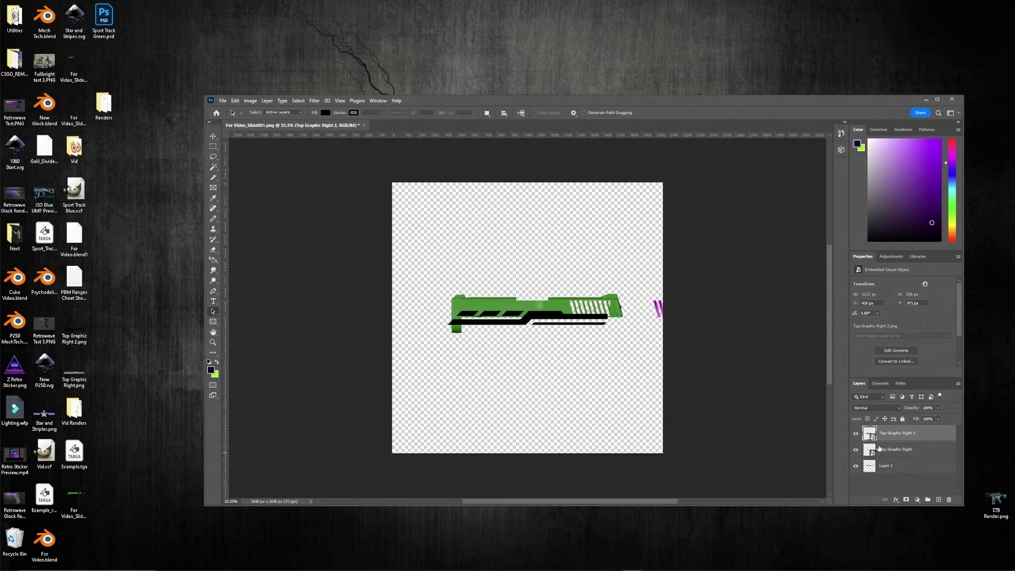
- Put the grey stripes above the black, scale both to 52% and align them along the slide top
left_click_drag(899, 451, 895, 434)
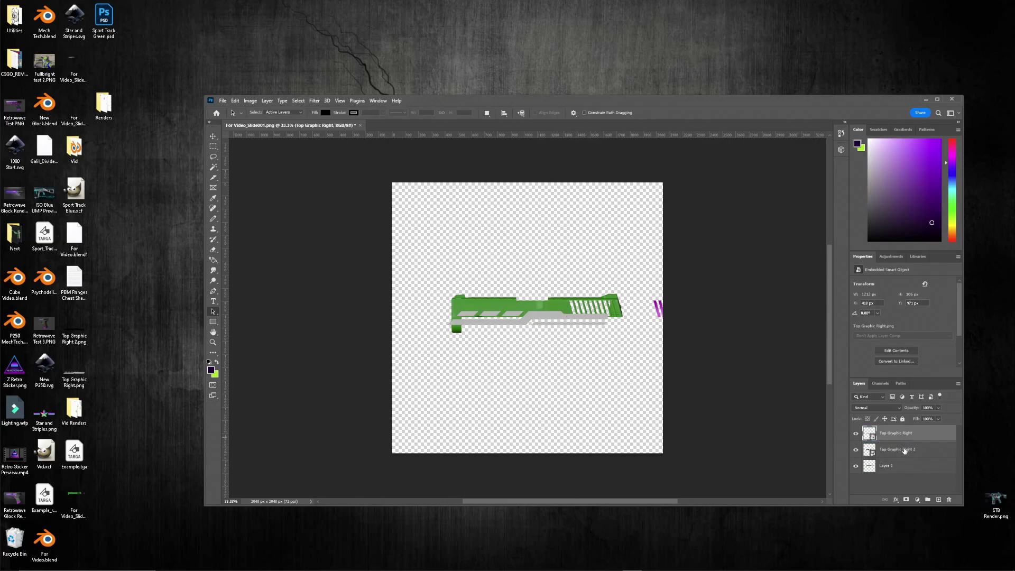
left_click(881, 448, "shift")
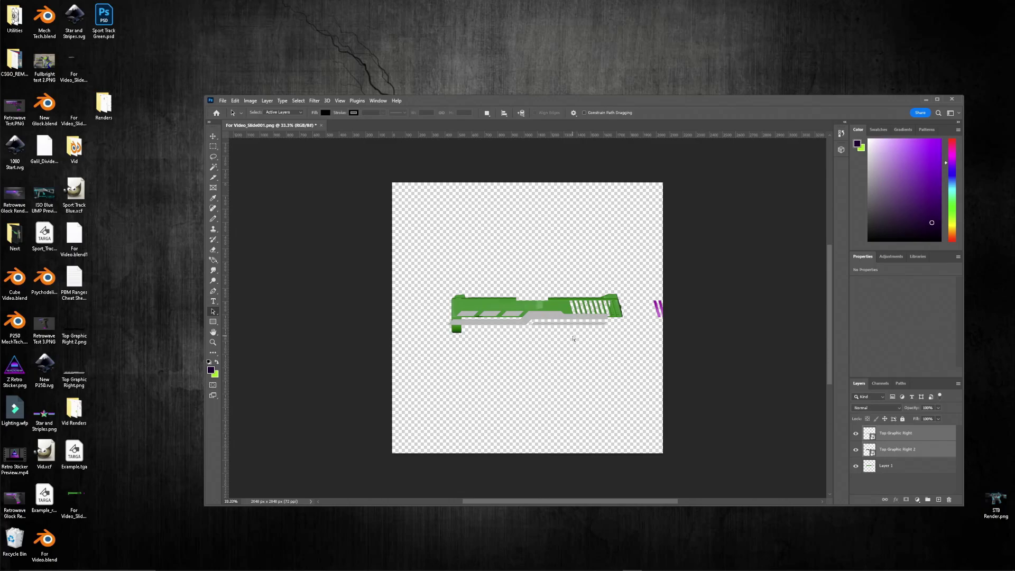
key("ctrl+t")
left_click_drag(609, 326, 507, 306)
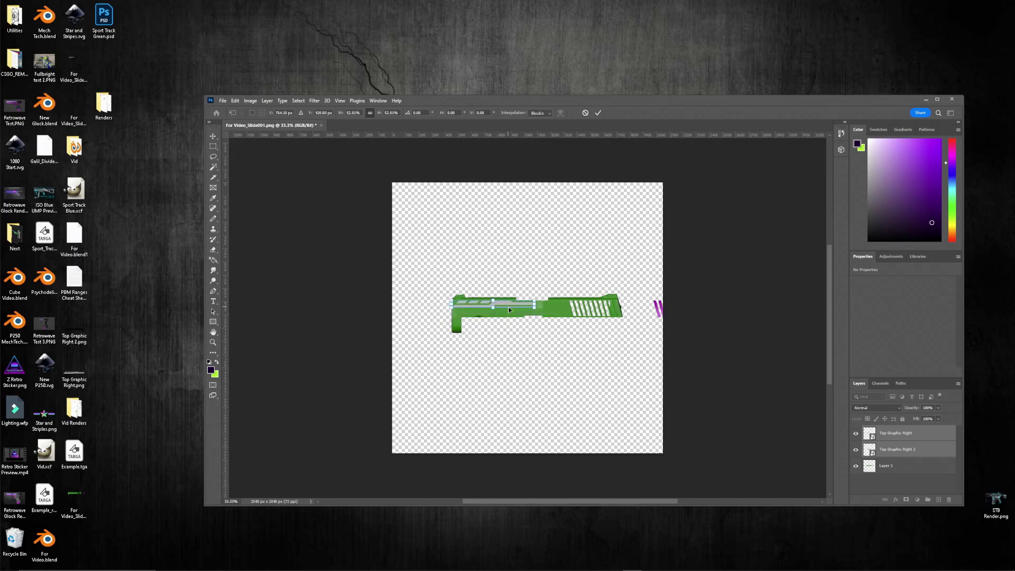
scroll(516, 304, "up", 5)
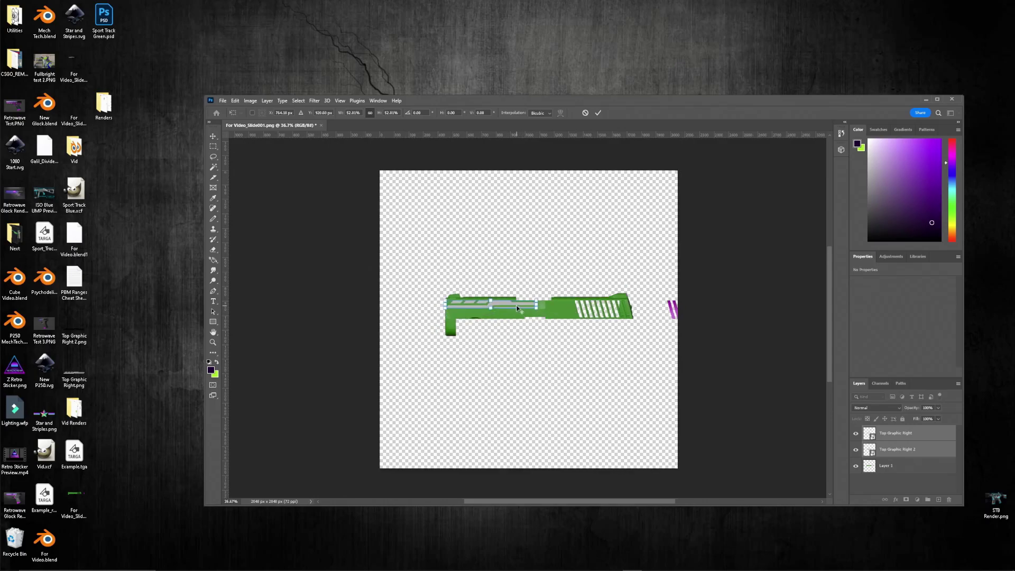
left_click_drag(469, 301, 478, 300)
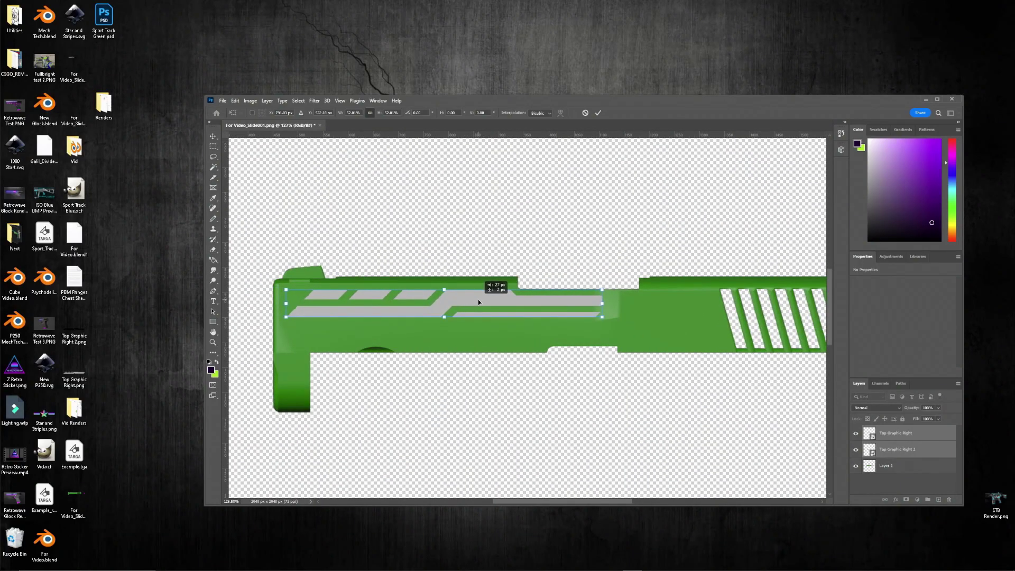
key("Return")
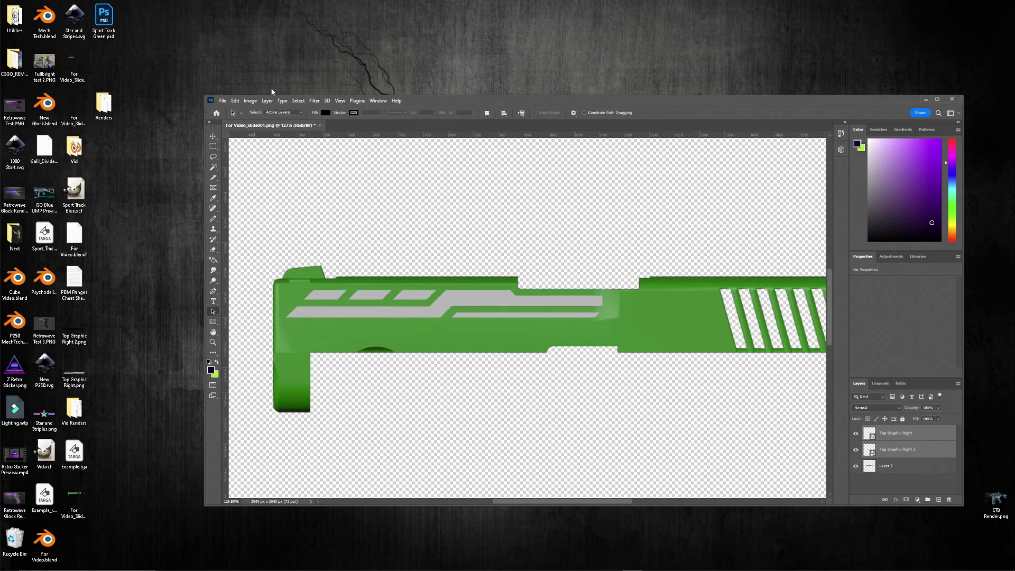
- Create a new 2048×2048 Photoshop document
left_click(222, 101)
left_click(233, 114)
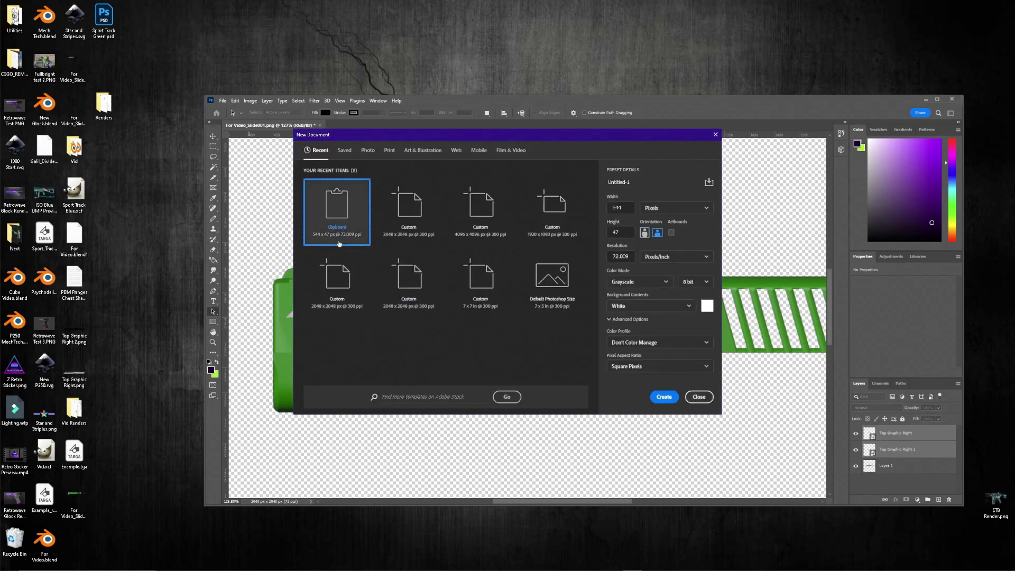
left_click(407, 219)
left_click(664, 397)
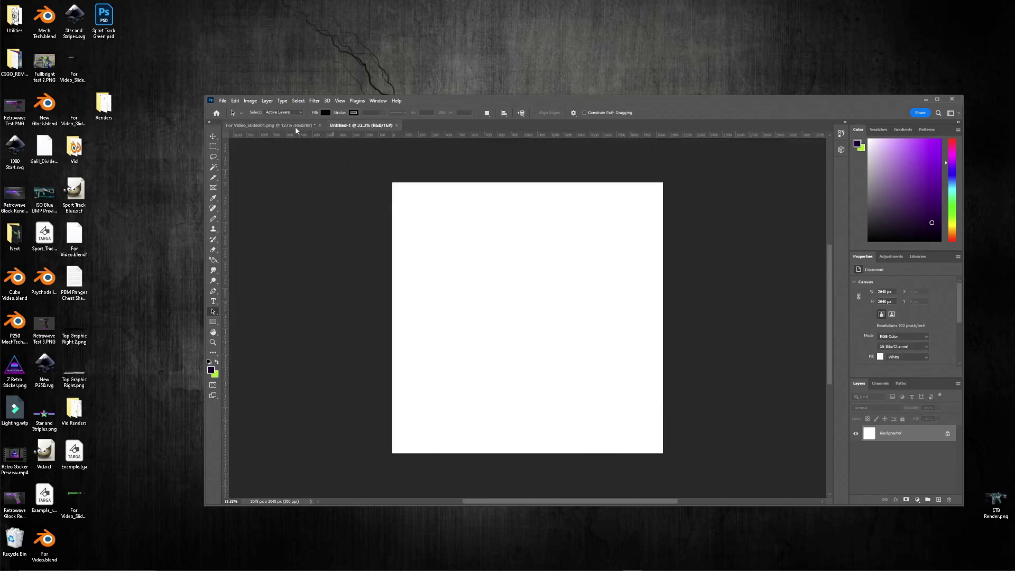
- Paste the Top Graphic Right 2 black stripes into Untitled-1 and delete its Background layer
left_click(295, 126)
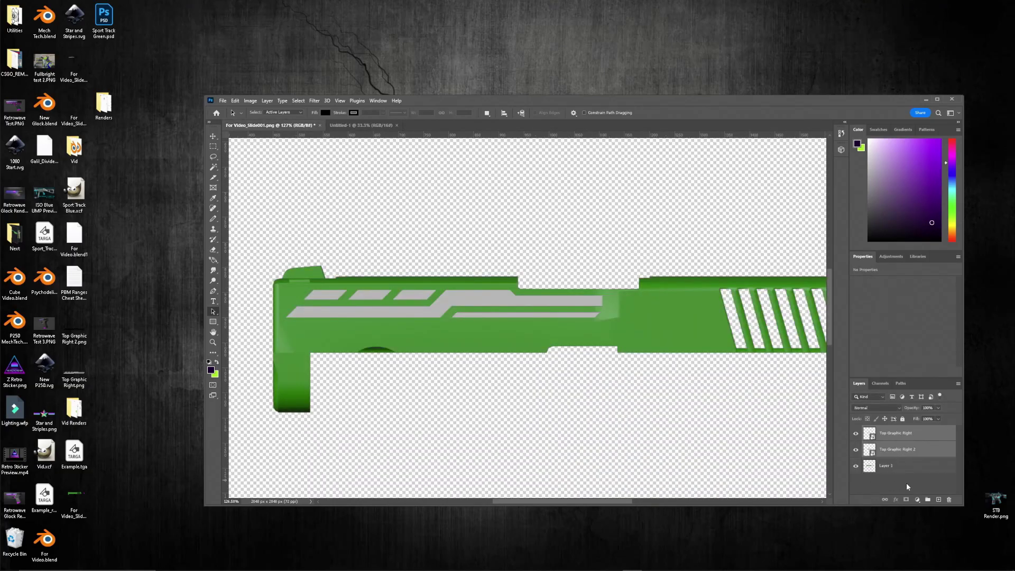
left_click(908, 488)
left_click(905, 452)
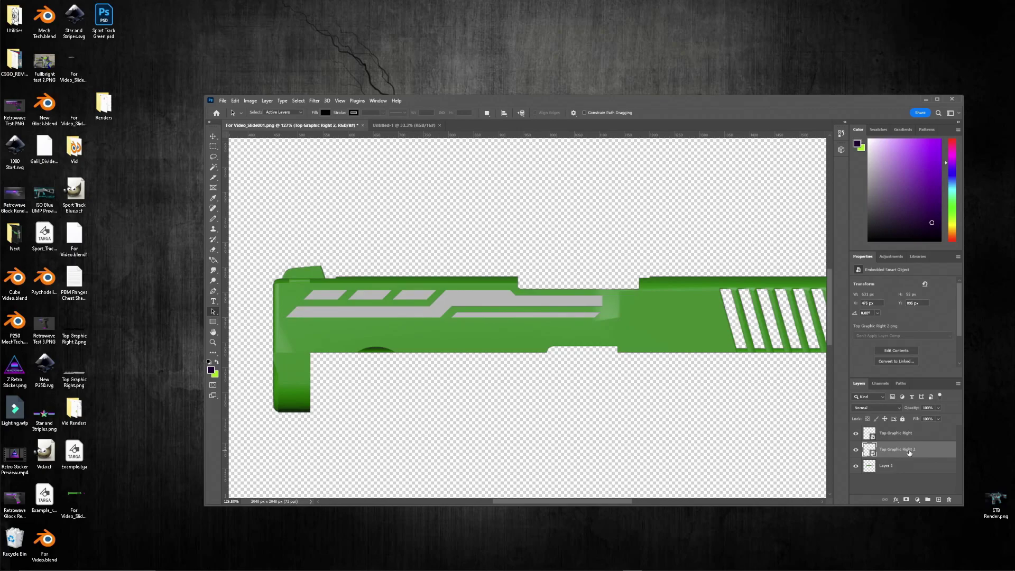
left_click(405, 124)
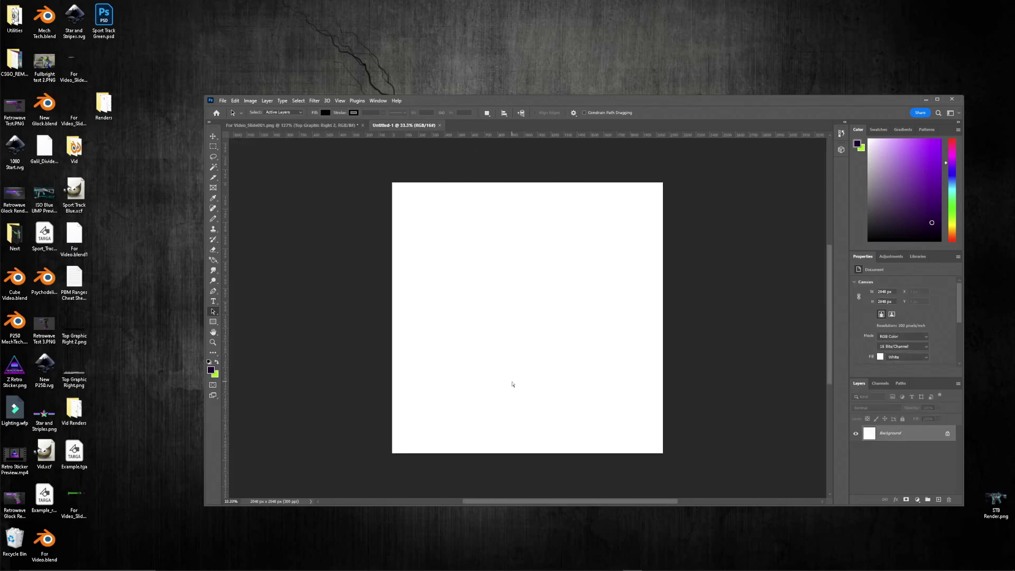
key("ctrl+v")
left_click(899, 450)
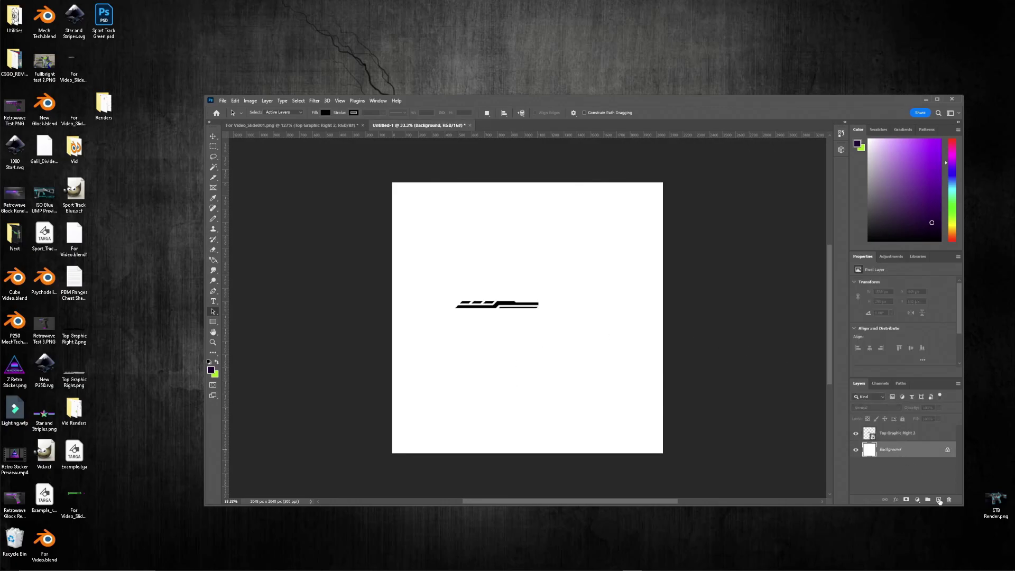
left_click(950, 501)
left_click(546, 253)
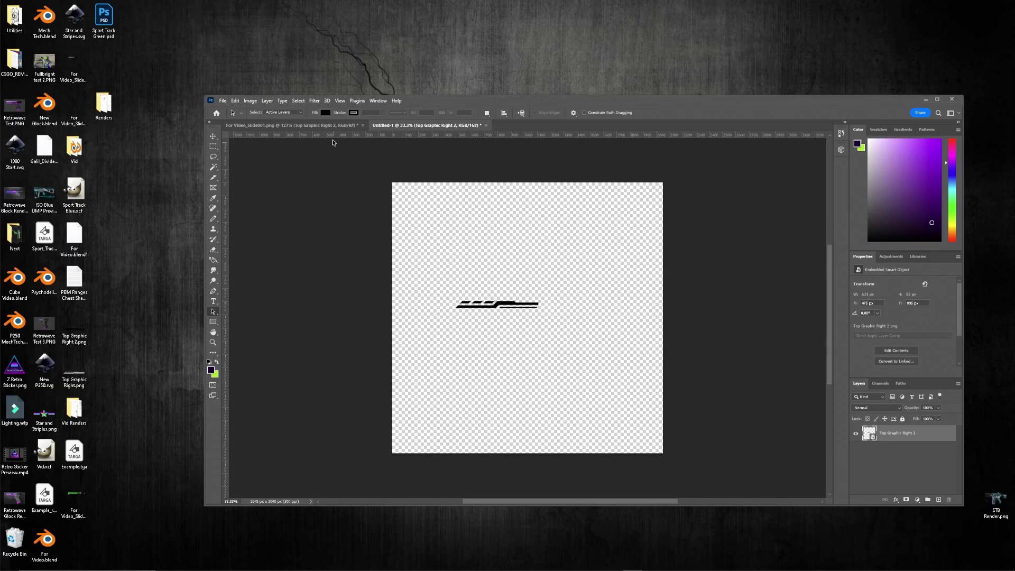
- Delete Top Graphic Right 2 and Layer 1 from the slide file and save it
left_click(310, 123)
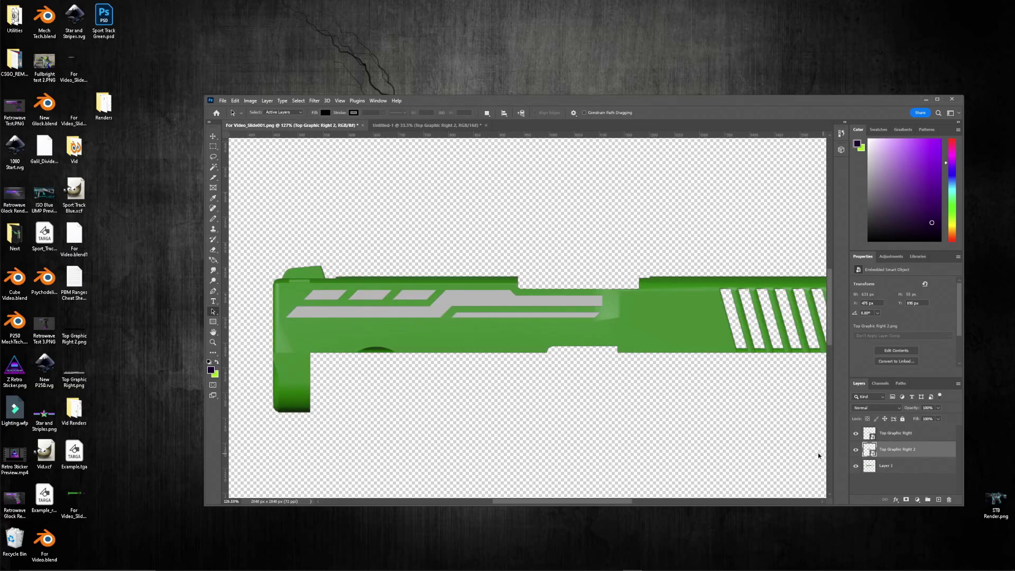
left_click_drag(906, 450, 950, 501)
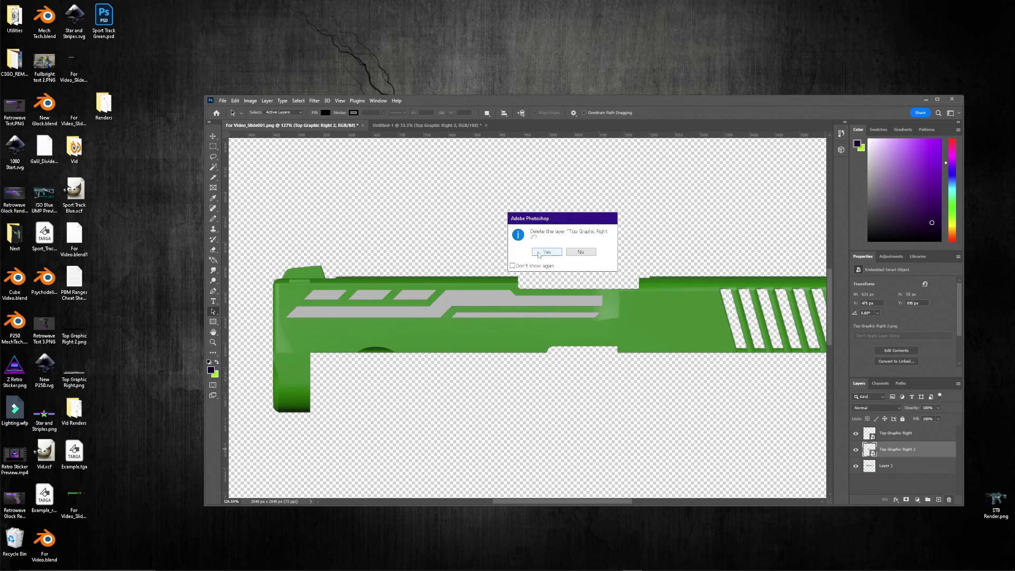
left_click(539, 254)
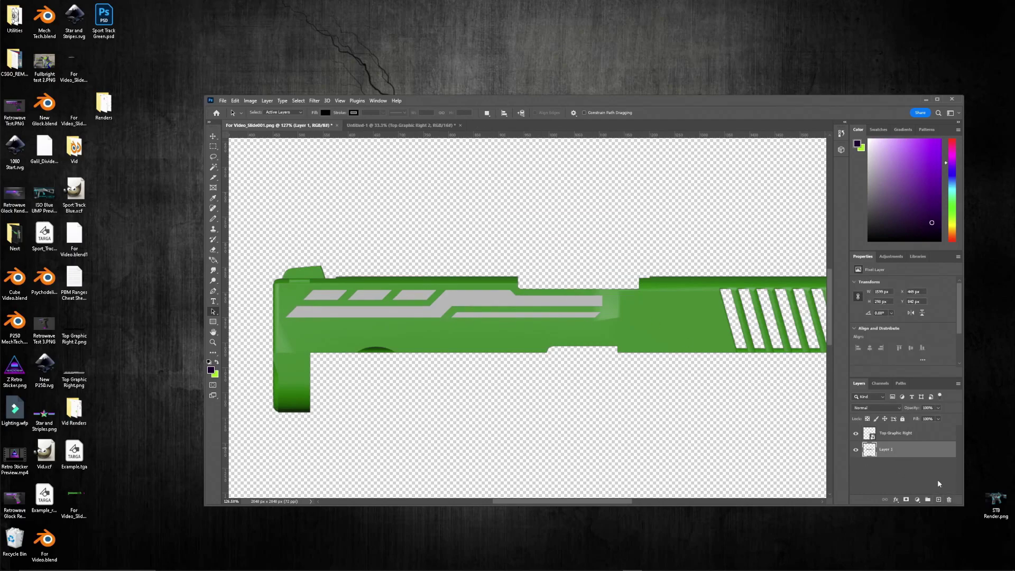
left_click(951, 501)
left_click(546, 252)
left_click(221, 101)
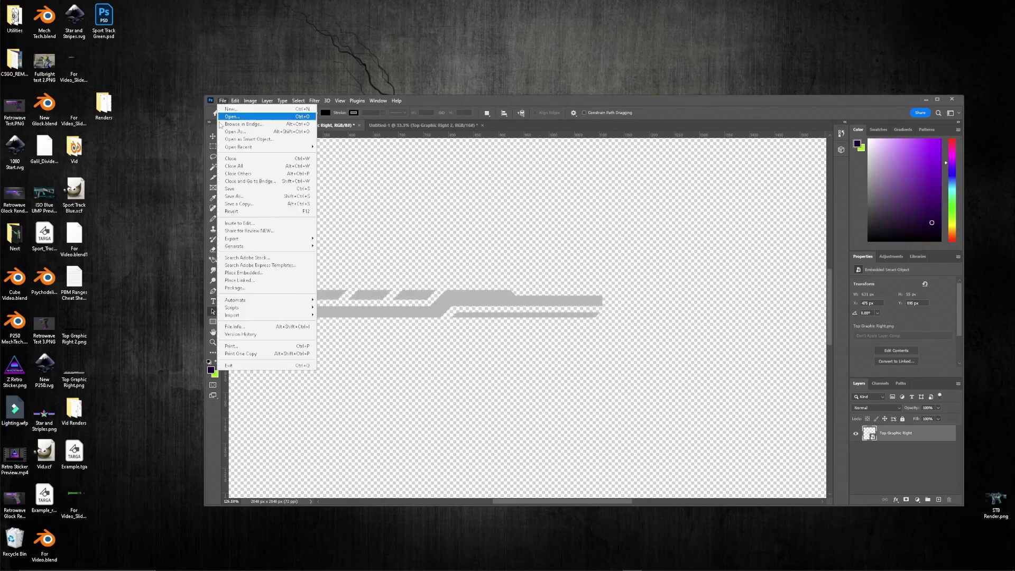
left_click(244, 193)
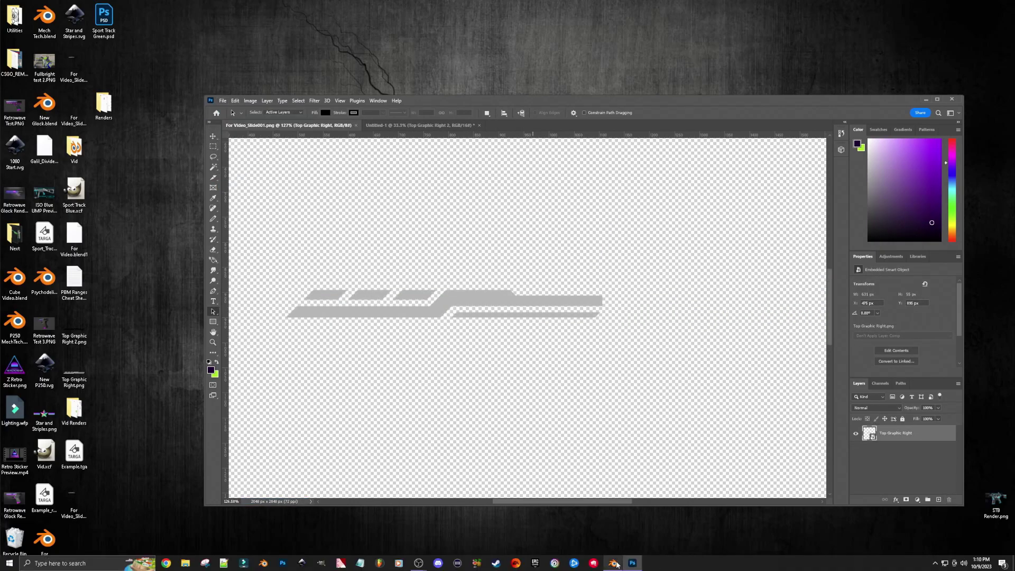
left_click(613, 564)
- Apply the edited graphic to the slide and add an Image Texture node to the Slide Material
left_click(932, 545)
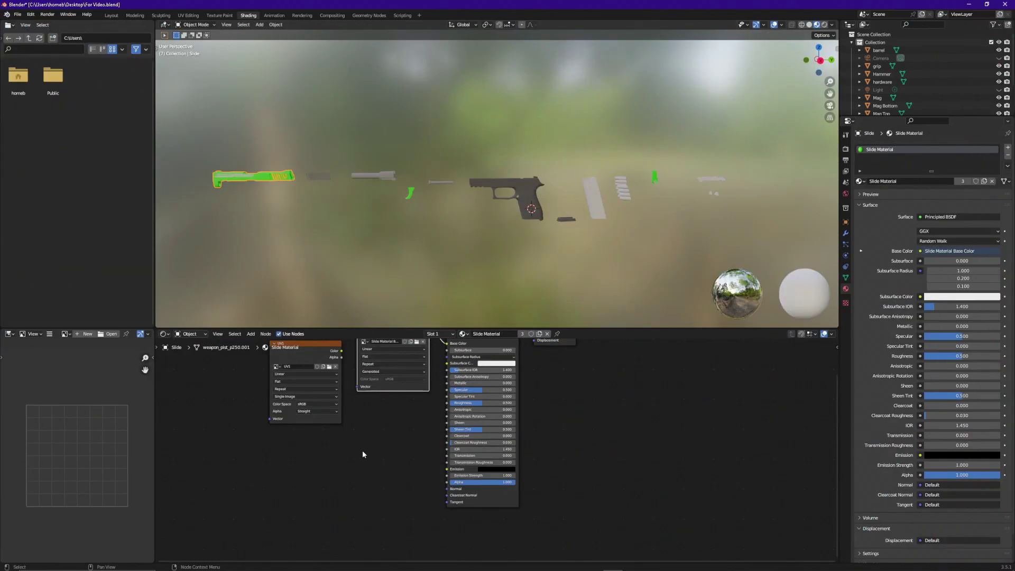
key("shift+a")
mouse_move(340, 487)
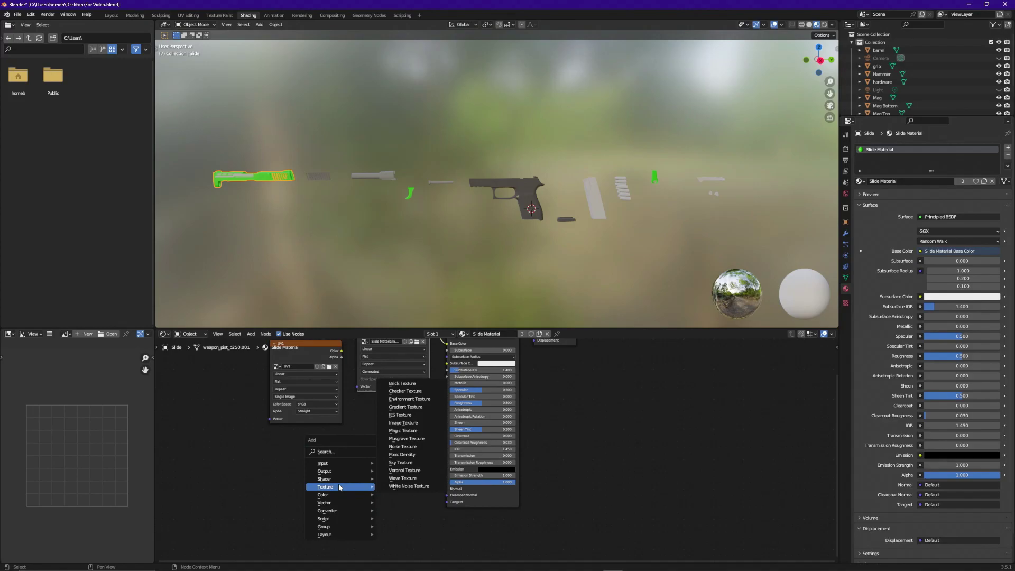
left_click(403, 424)
left_click(357, 461)
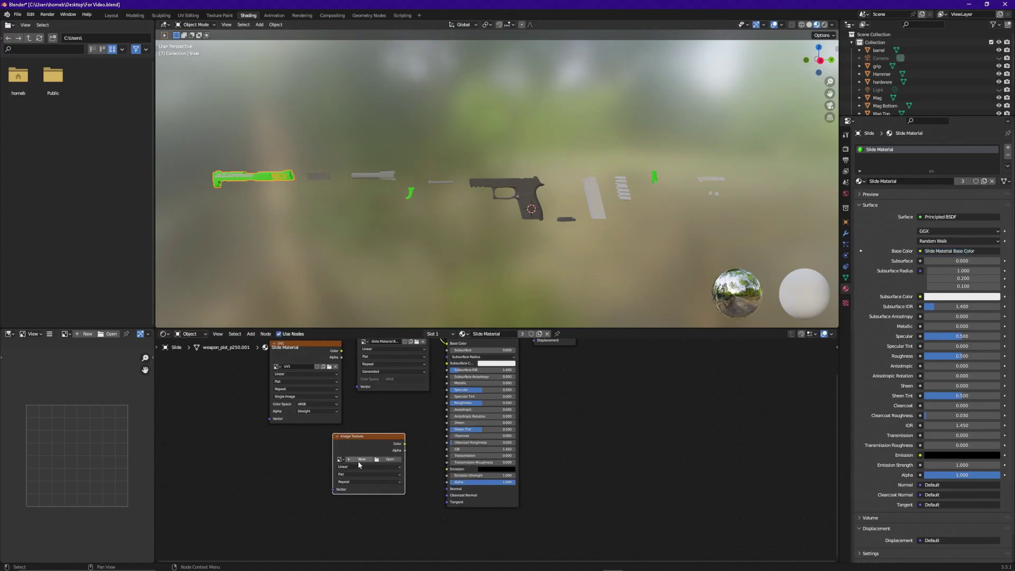
- Create a 2048×2048 near-white image named Slide Rough and switch to Texture Paint
left_click(358, 460)
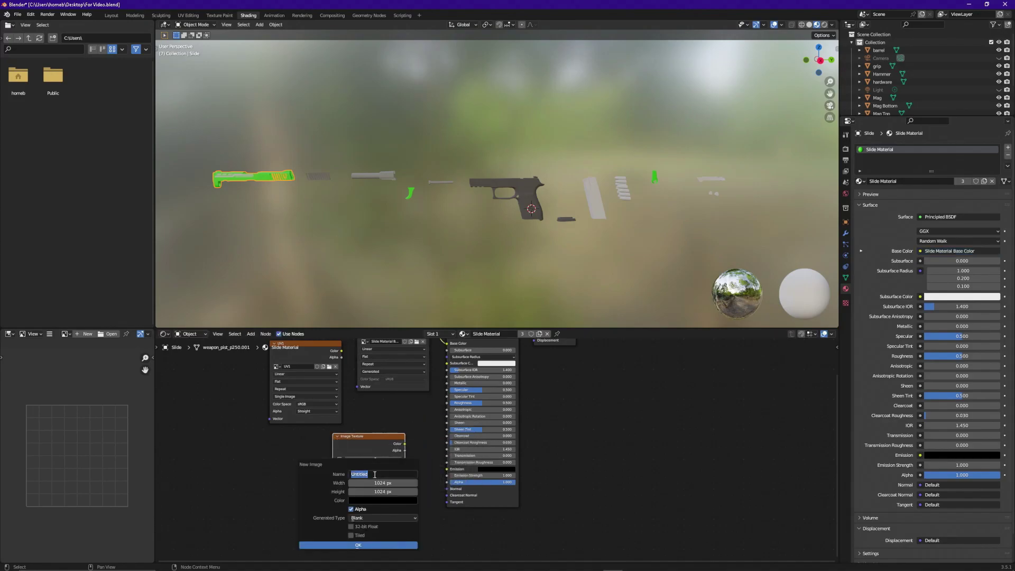
type("Slide Rough")
left_click(382, 482)
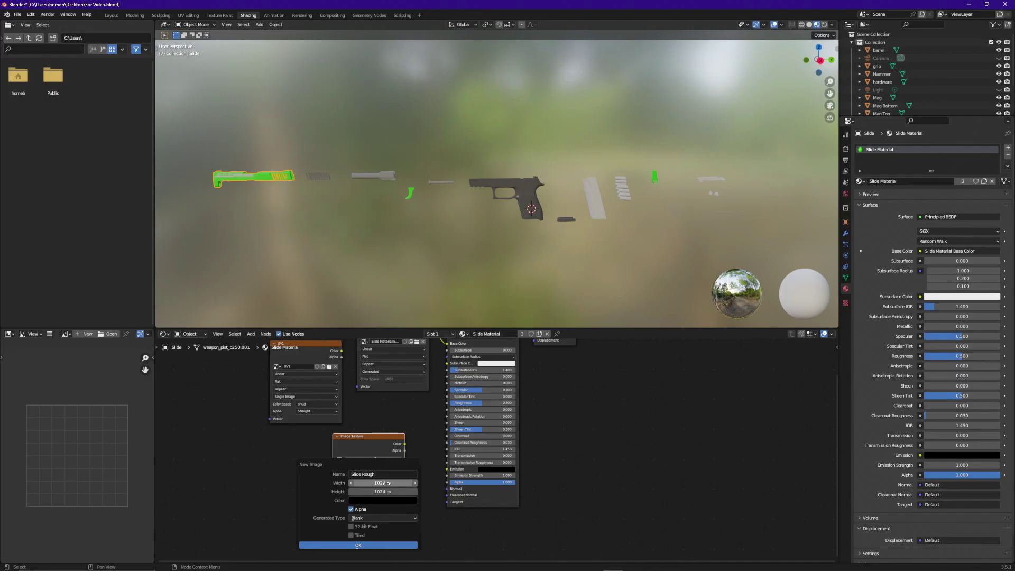
type("2048")
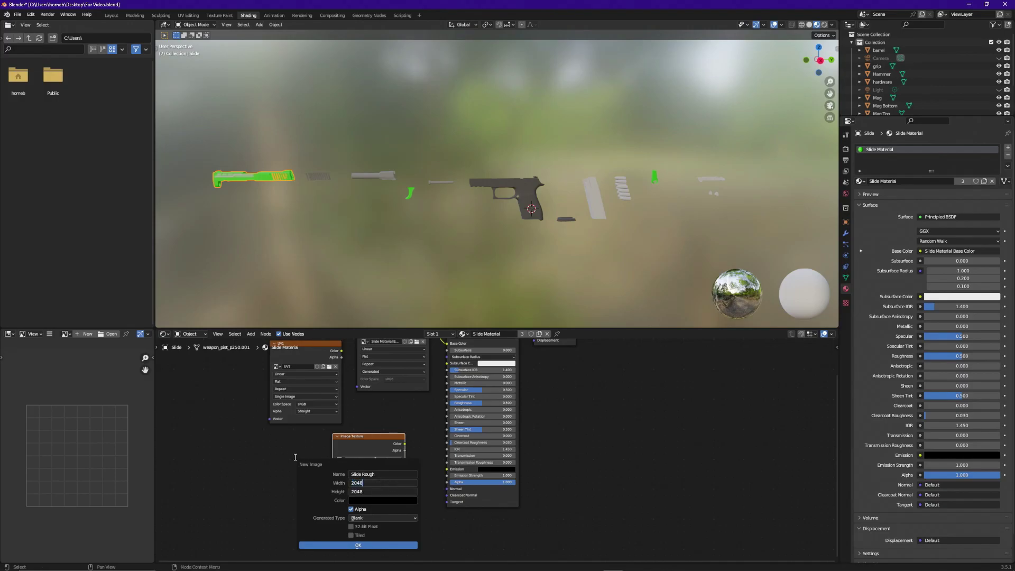
key("Return")
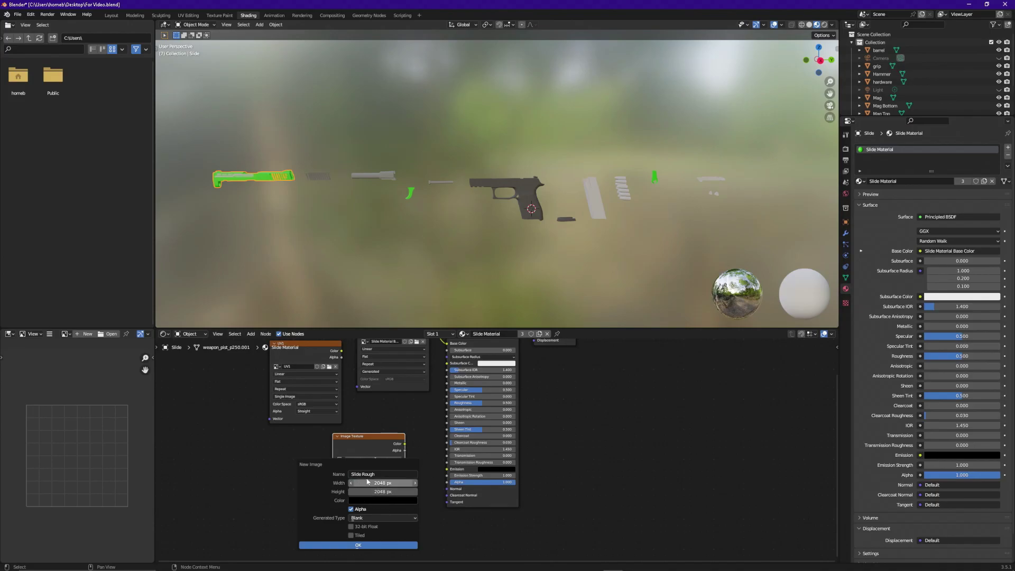
left_click(391, 500)
left_click_drag(417, 446, 417, 389)
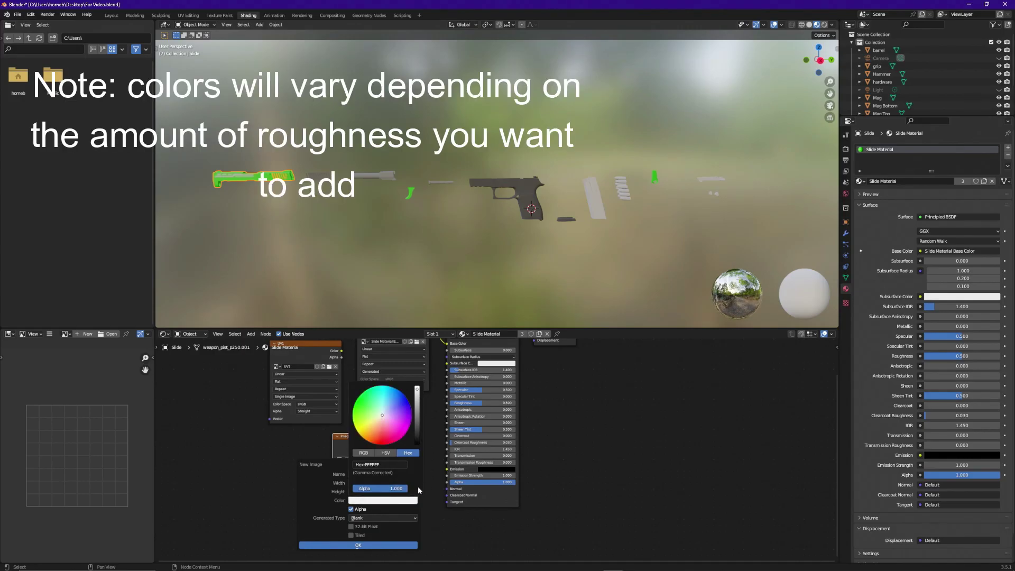
left_click(379, 545)
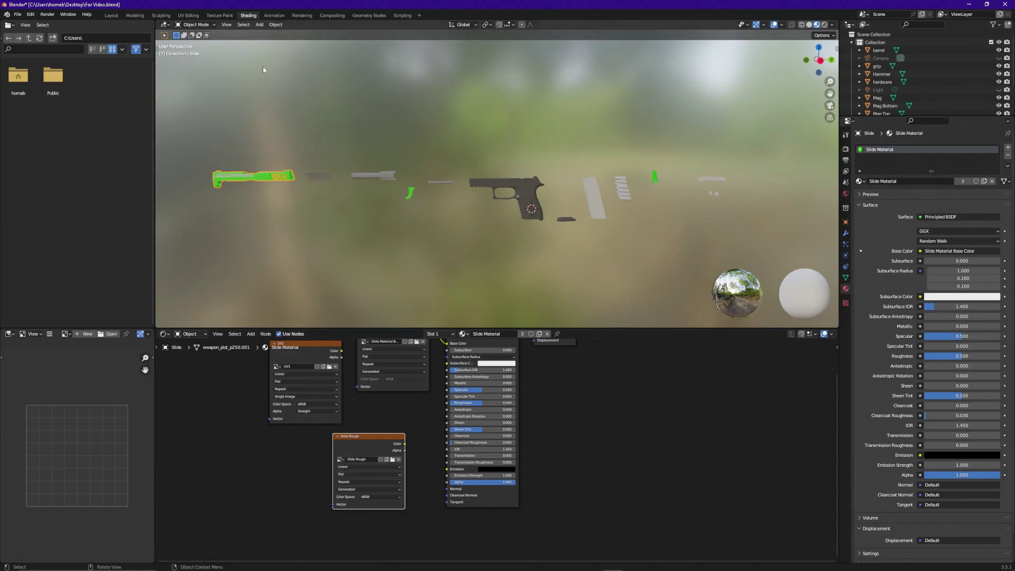
left_click(220, 15)
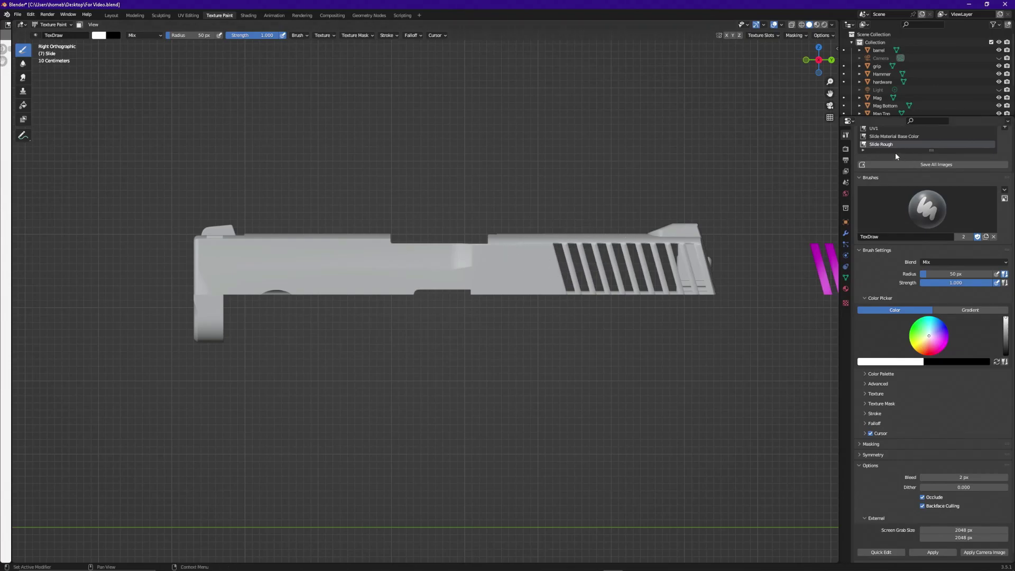
scroll(921, 461, "down", 1)
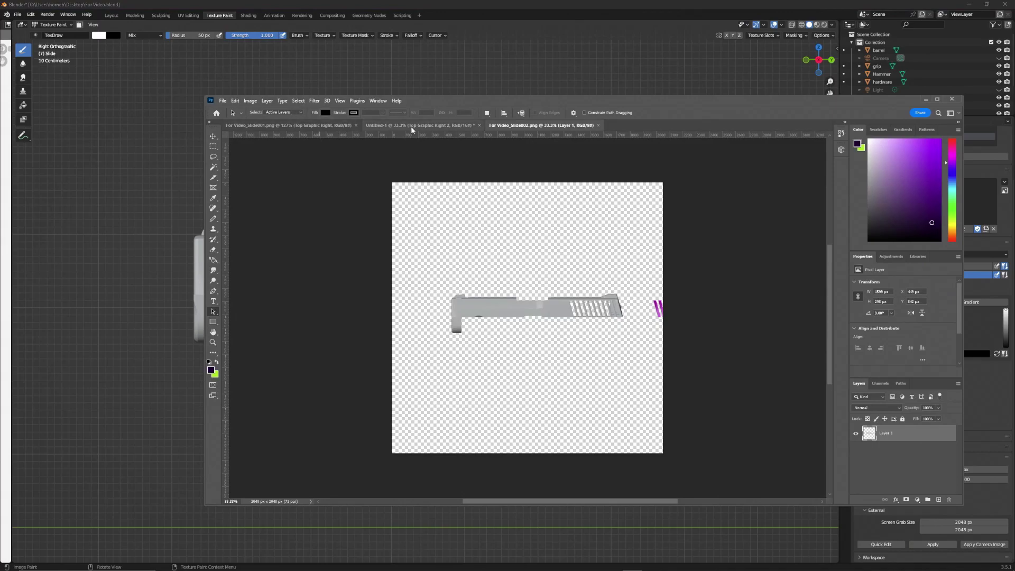
- Copy merged the whole Untitled-1 stripe graphic and paste it into the slide image
left_click(416, 126)
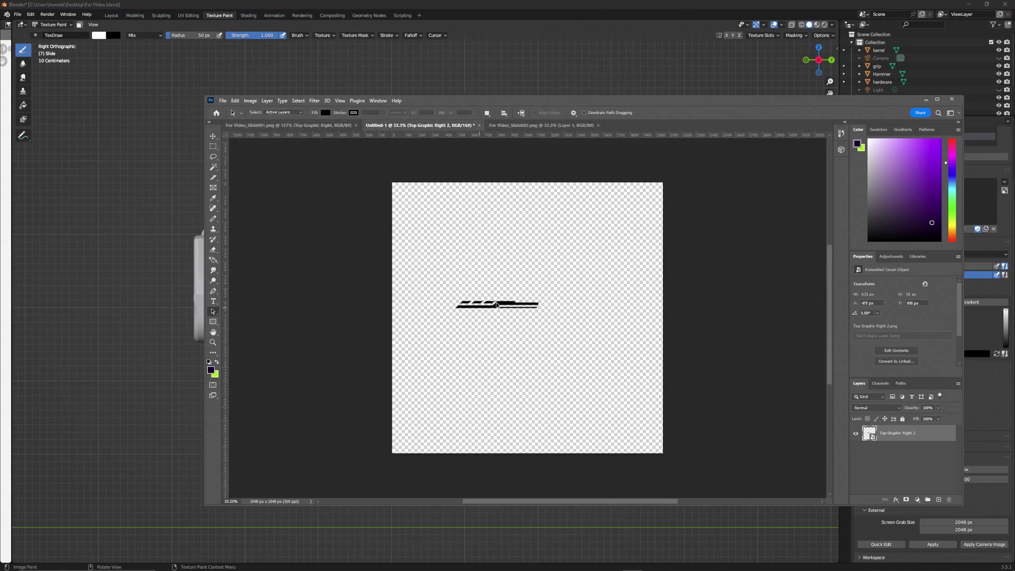
left_click(299, 101)
left_click(301, 109)
left_click(235, 100)
left_click(242, 163)
left_click(529, 125)
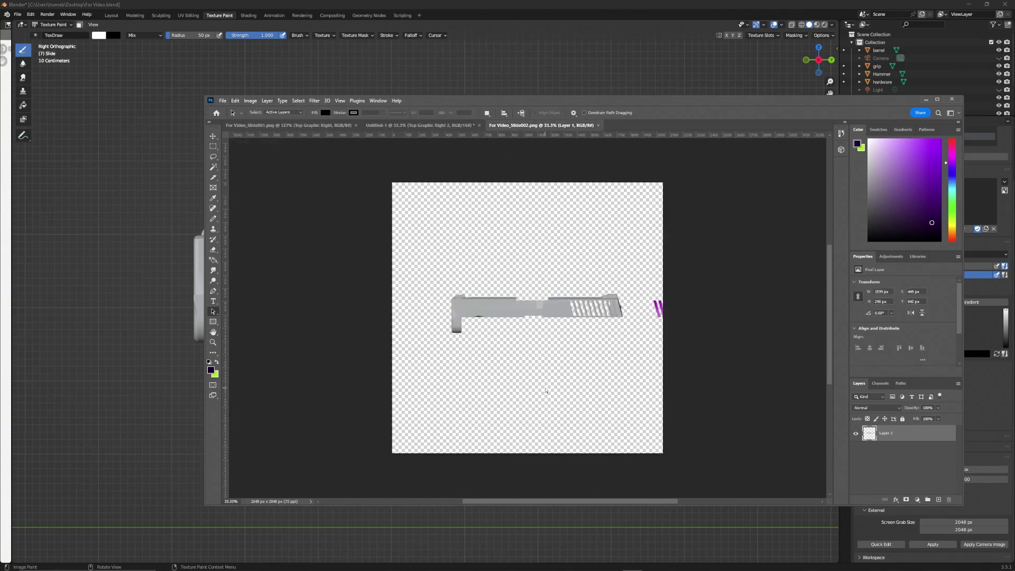
key("ctrl+v")
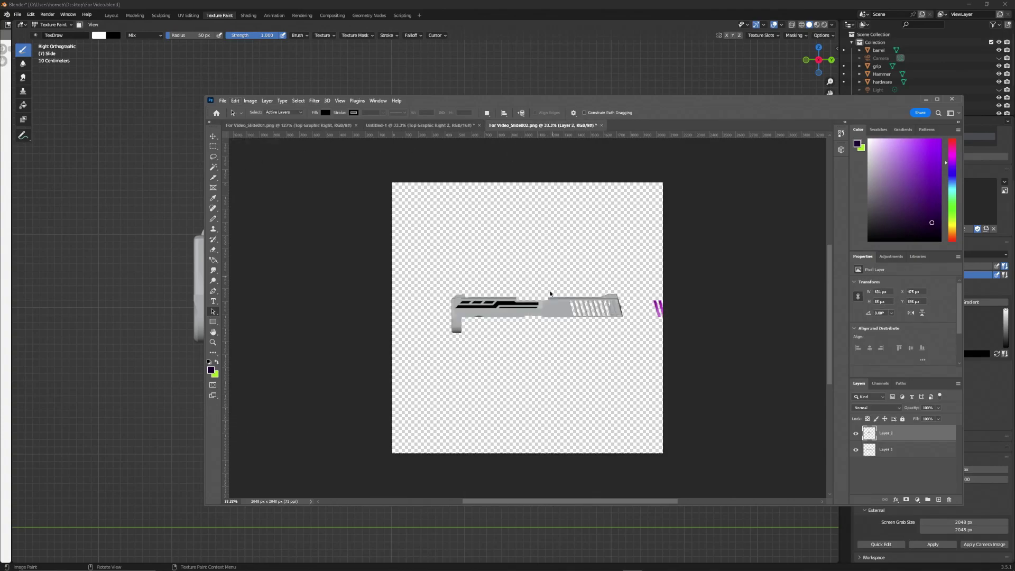
- Delete the Layer 1 slide render, save the slide image and return to Blender
left_click(897, 451)
left_click(949, 500)
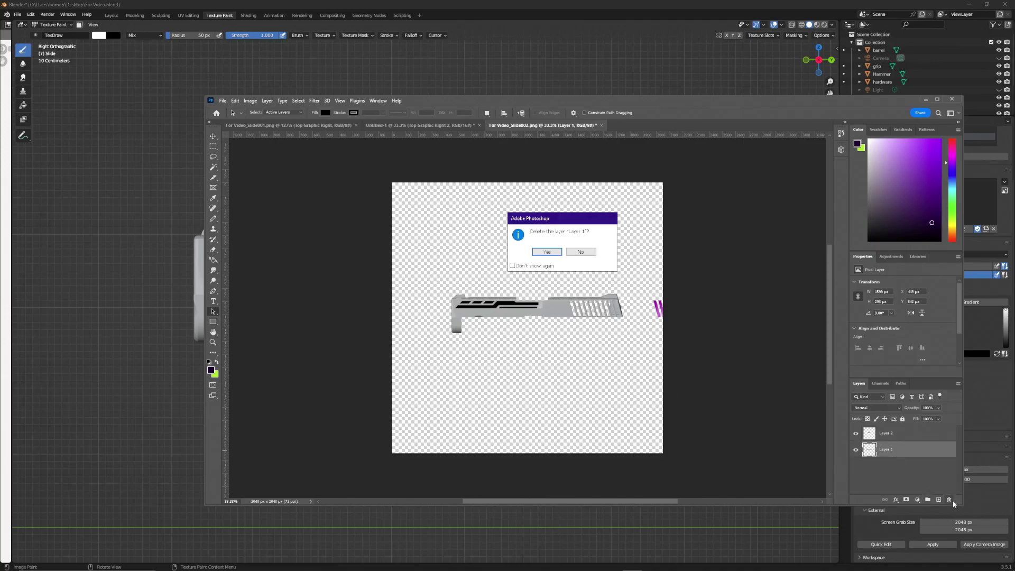
left_click(548, 252)
left_click(224, 101)
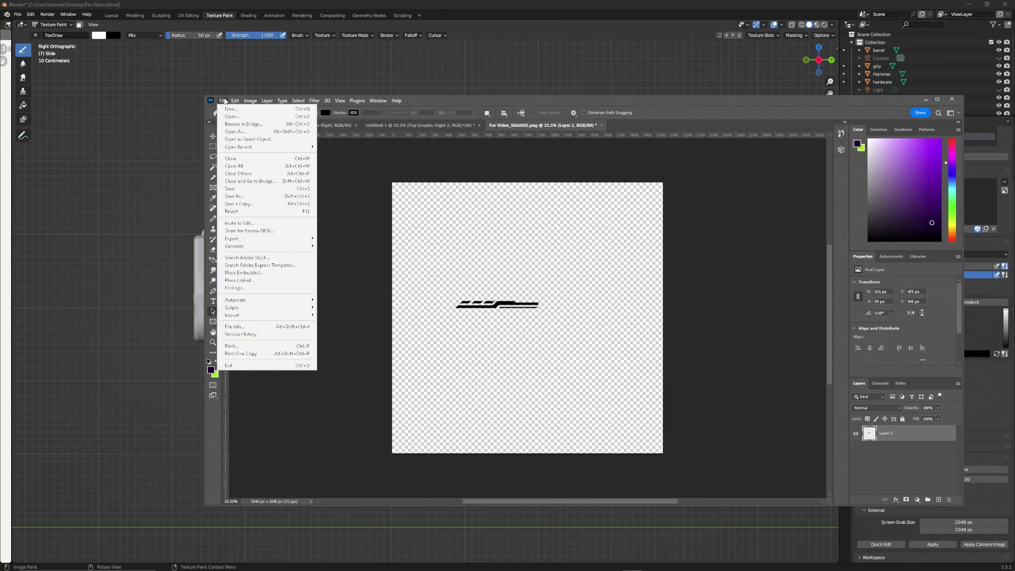
left_click(239, 180)
left_click(531, 4)
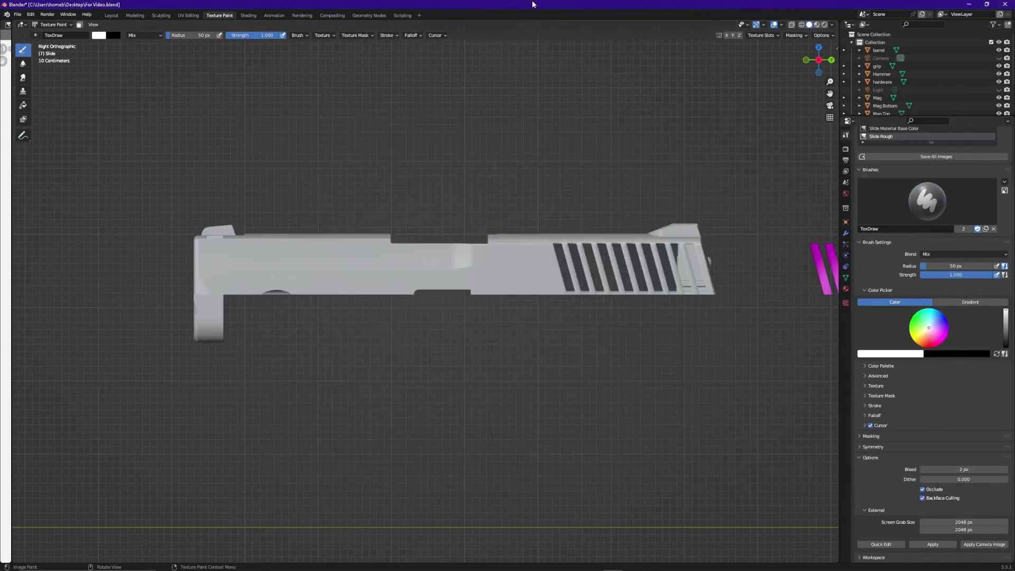
- Apply the edited image to the slide texture and paint over the small diagonal link in light grey
left_click(937, 546)
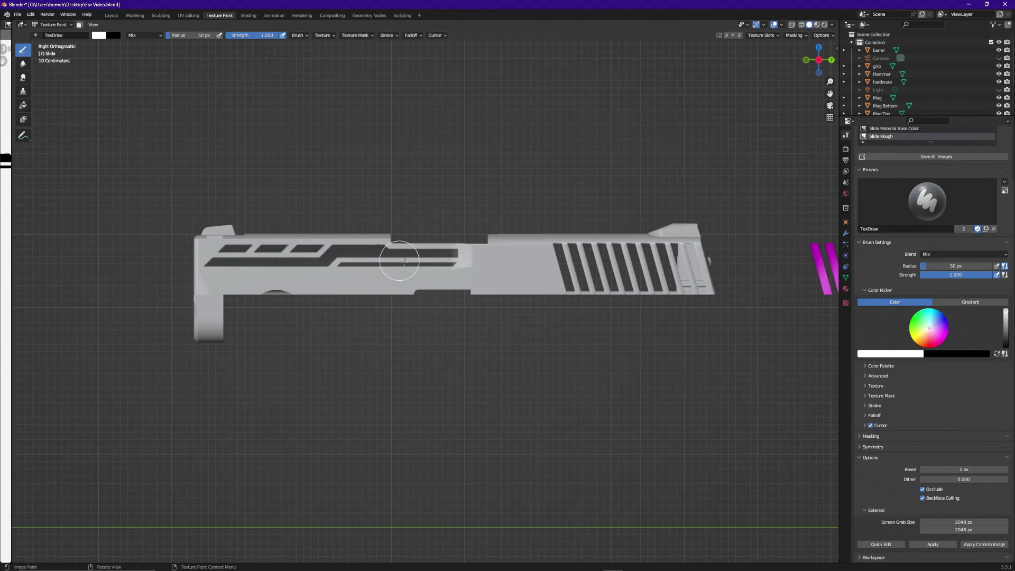
left_click_drag(328, 255, 313, 255)
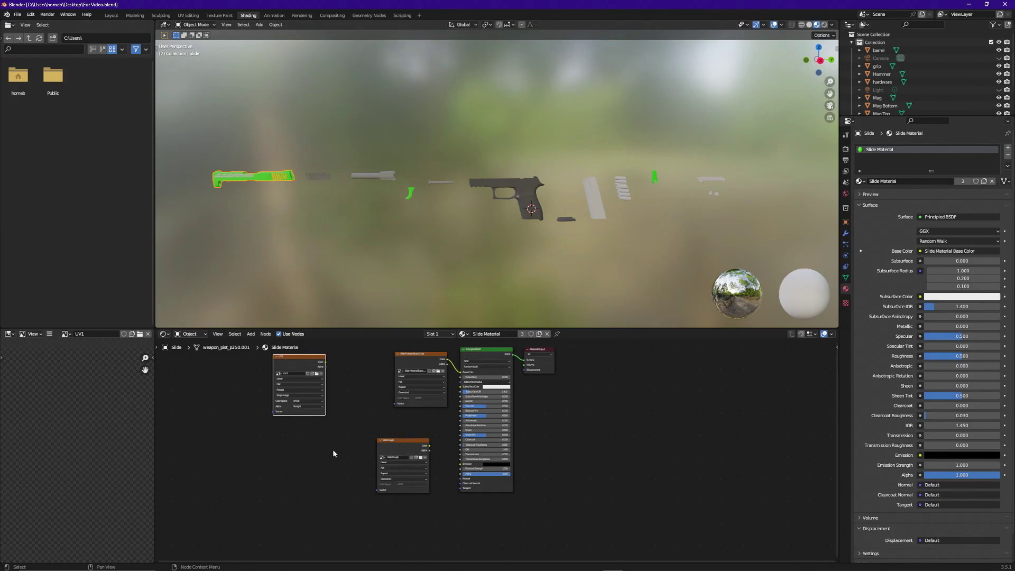
- Insert a ColorRamp between the Slide Rough image colour and the shader's Roughness input
left_click_drag(398, 439, 359, 429)
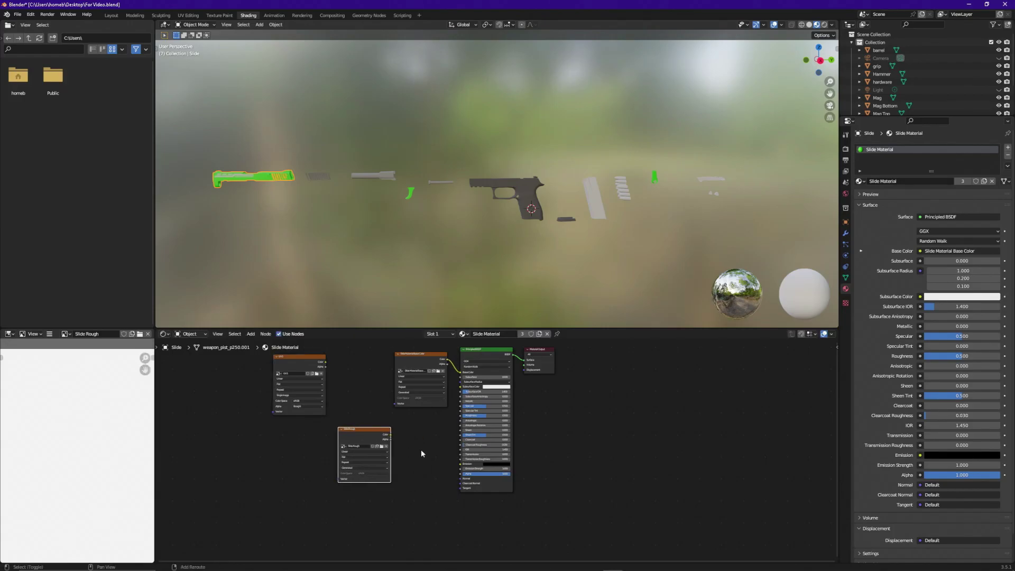
key("shift+a")
mouse_move(397, 475)
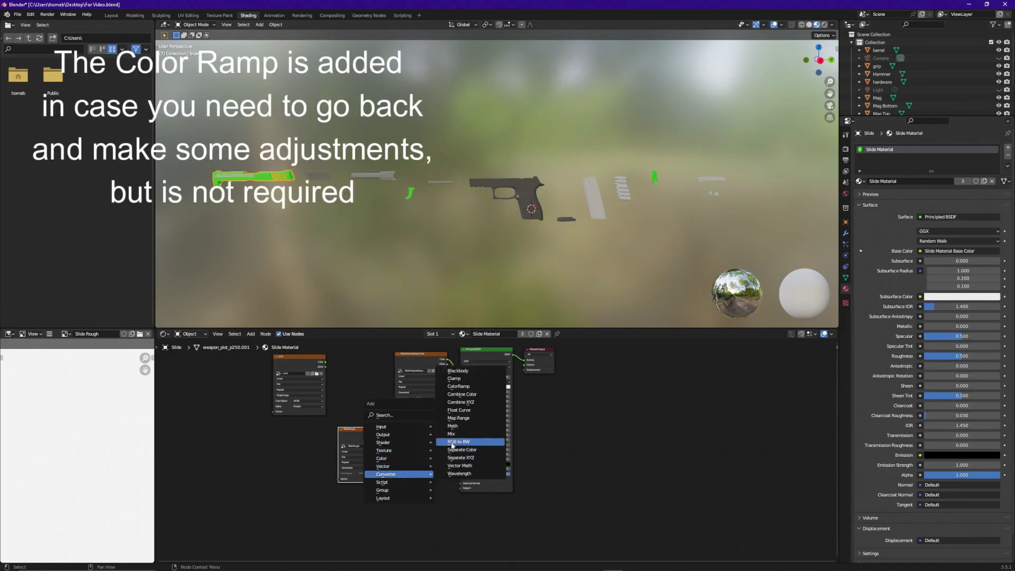
left_click(458, 386)
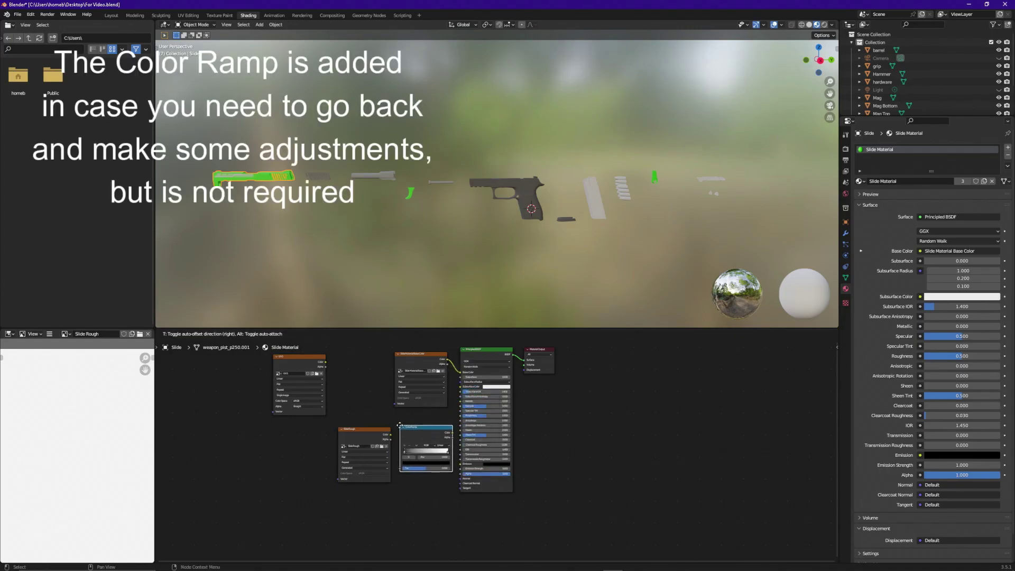
left_click(401, 430)
left_click_drag(391, 435, 401, 470)
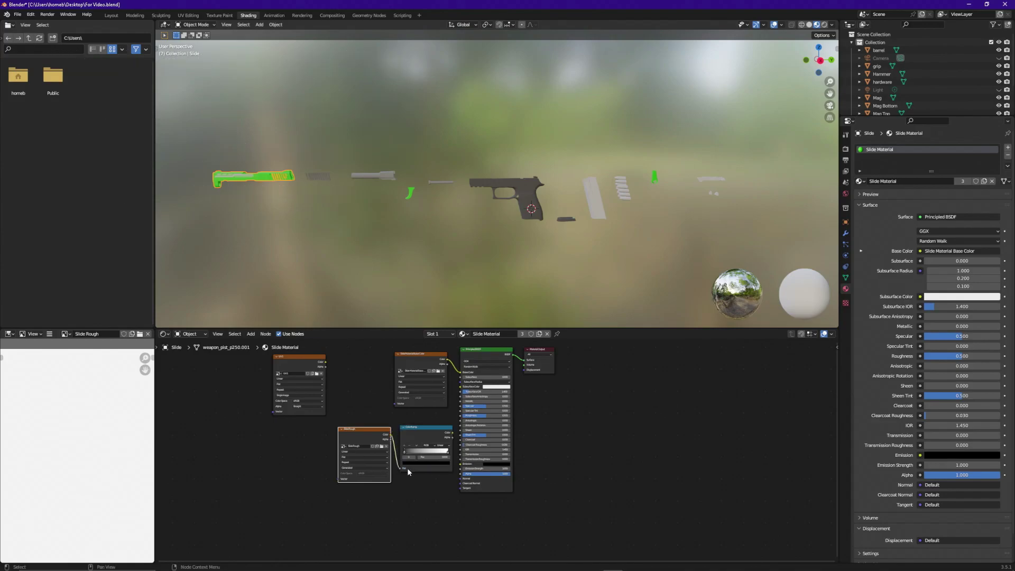
left_click_drag(453, 436, 459, 419)
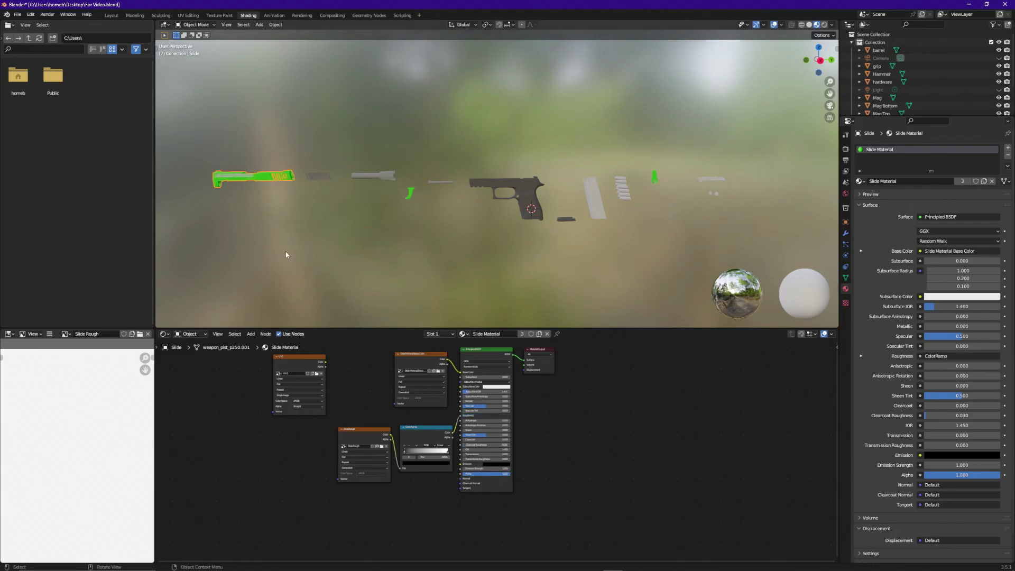
- Set the UV1 image texture's source to Generated and switch to the UV Editing workspace
left_click(297, 386)
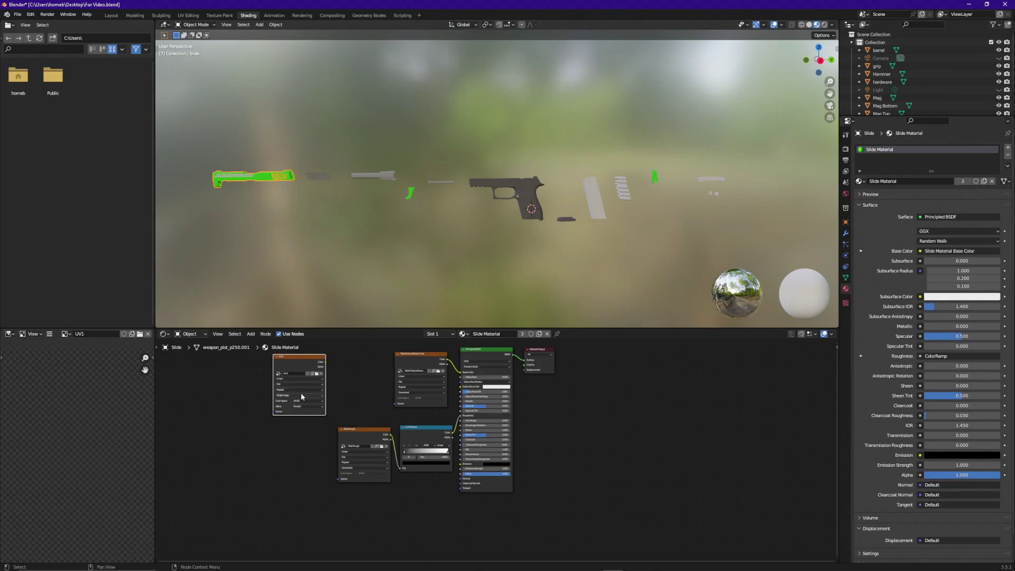
left_click(296, 414)
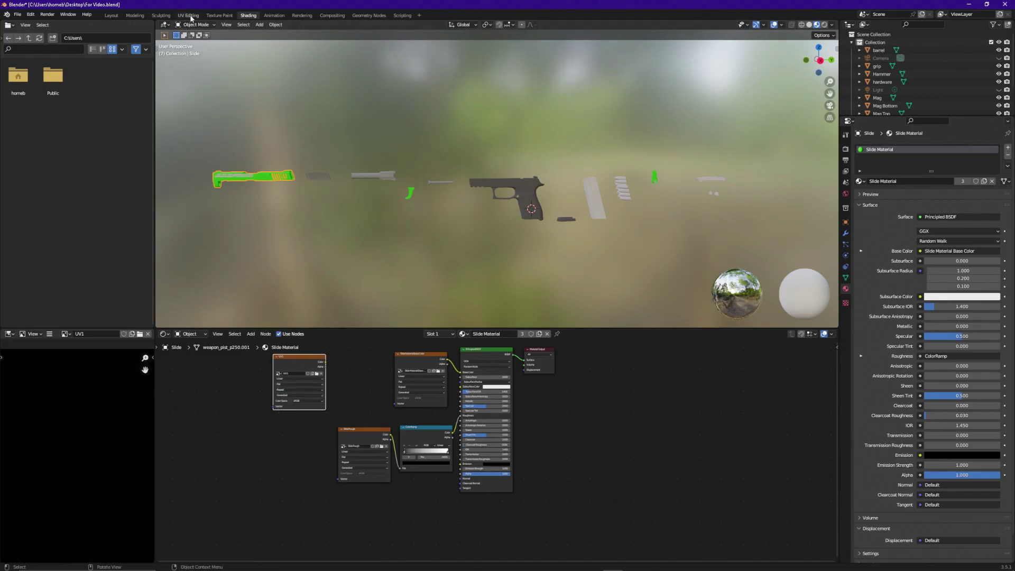
left_click(189, 15)
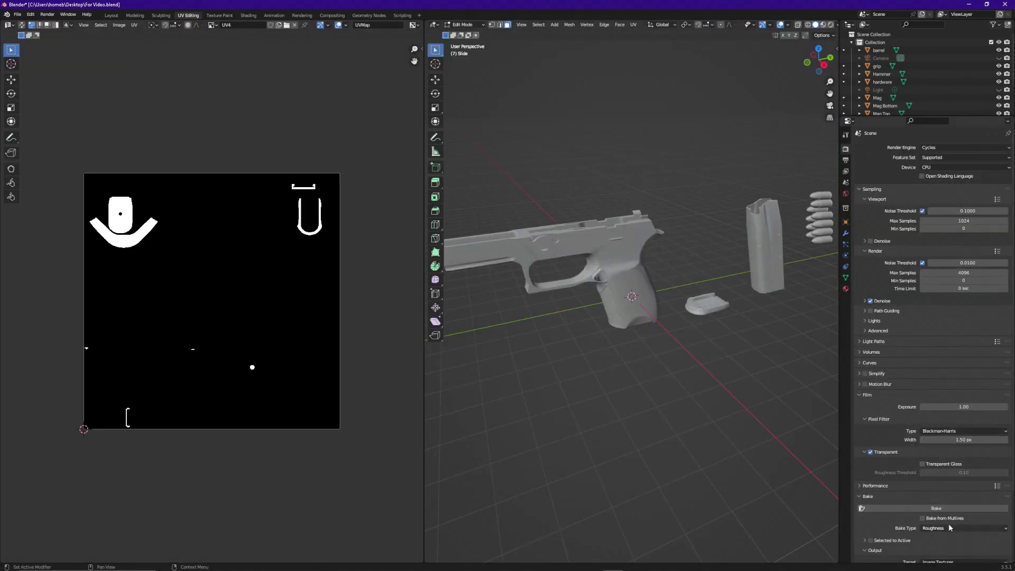
- Bake the slide material's roughness into the image texture with Bake Type Roughness
left_click(938, 509)
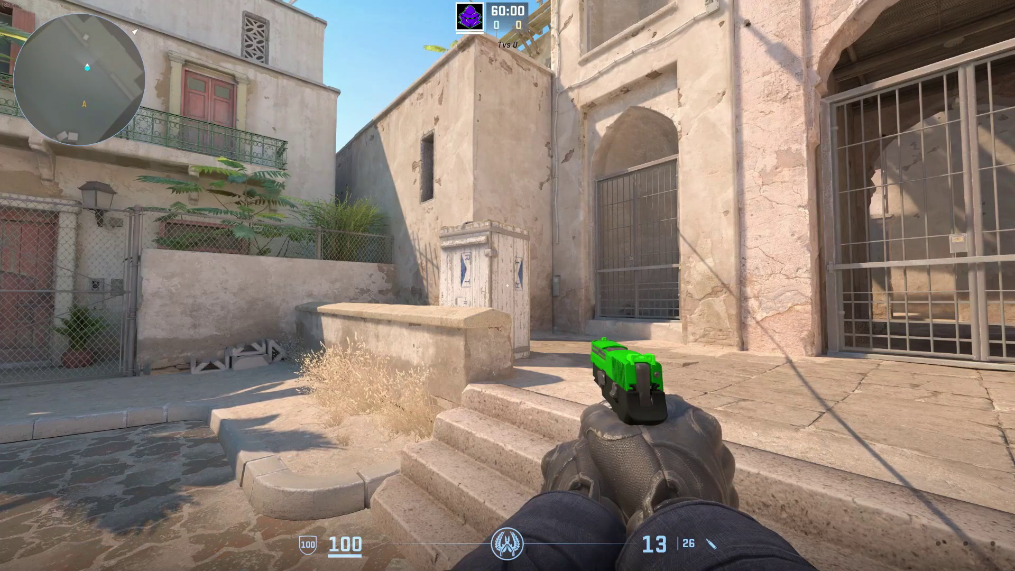
- Inspect the P250 in first person while moving around to preview the green slide's dark stripes
key("f")
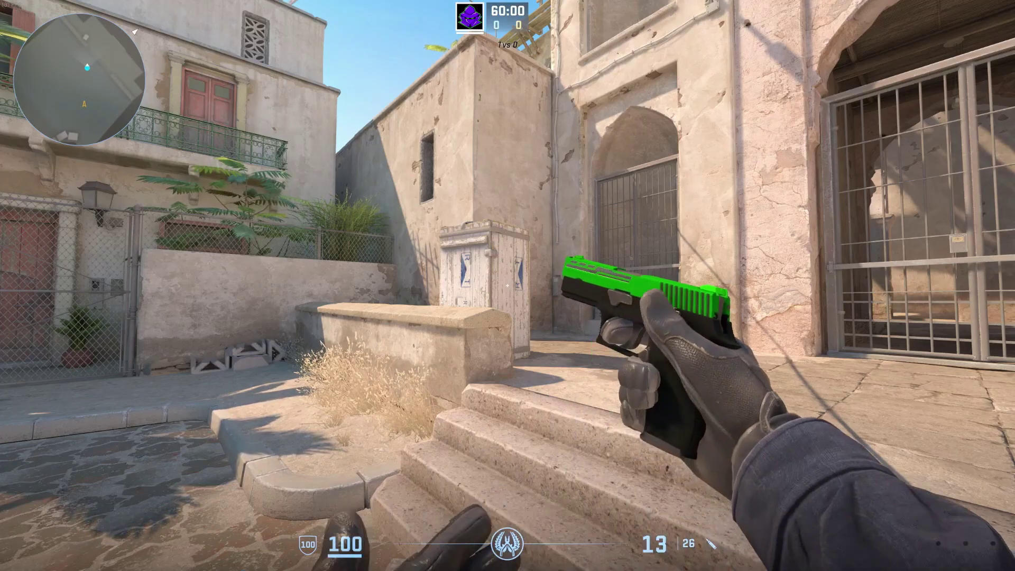
key("s")
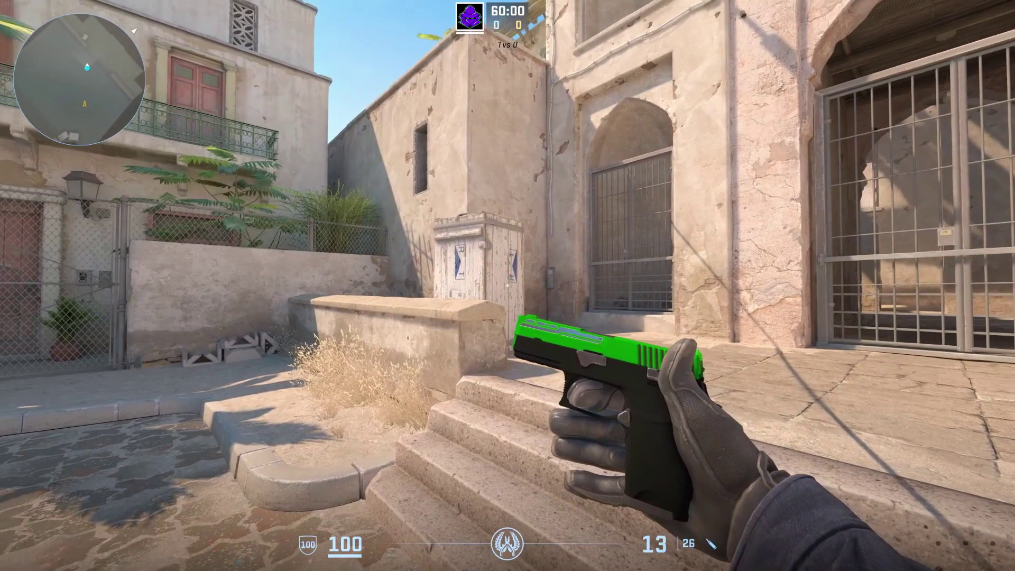
key("d")
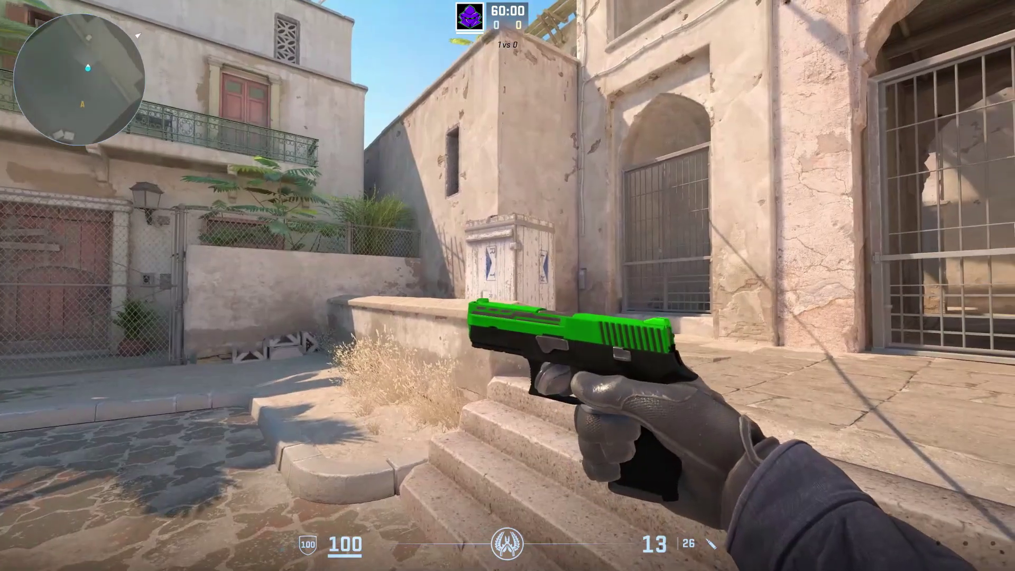